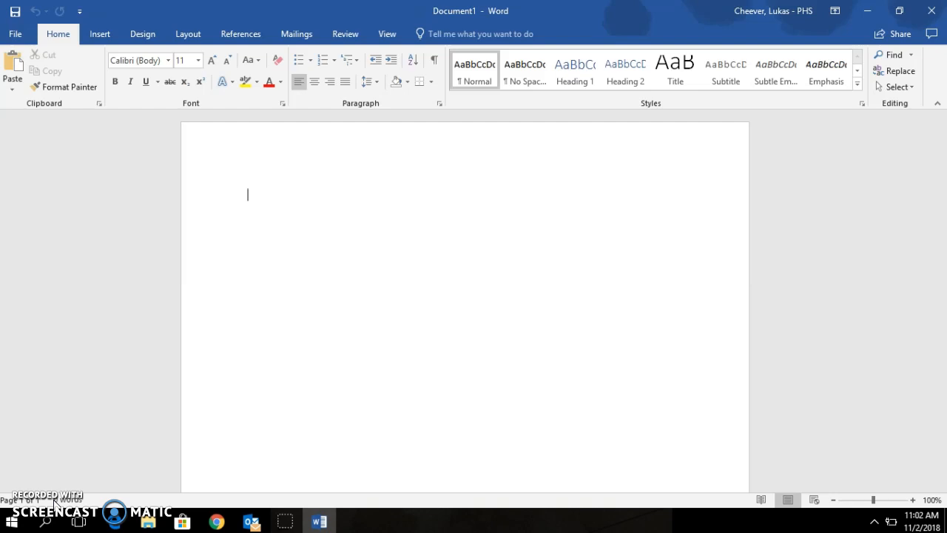
Step: Save the blank document to Documents, named with the student's name followed by '- Resume 11-2018'
left_click(10, 522)
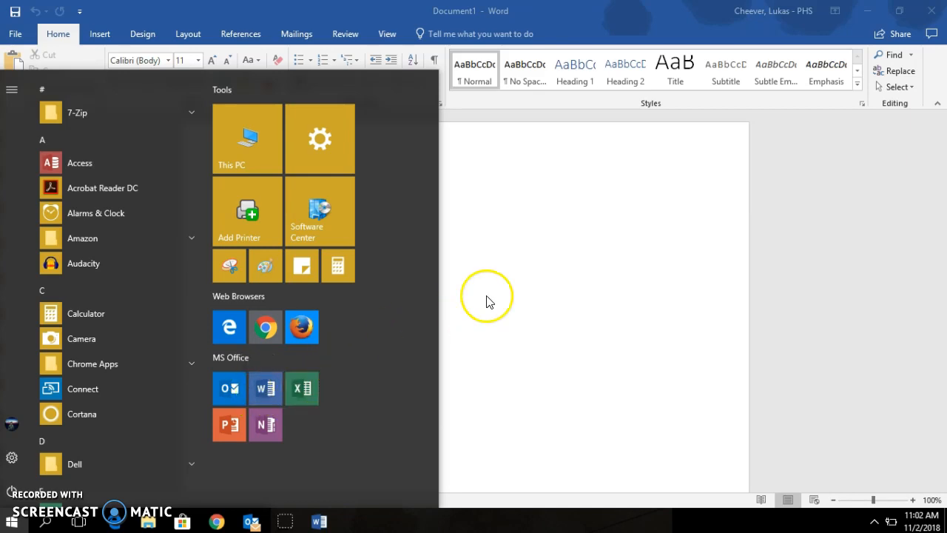
left_click(542, 256)
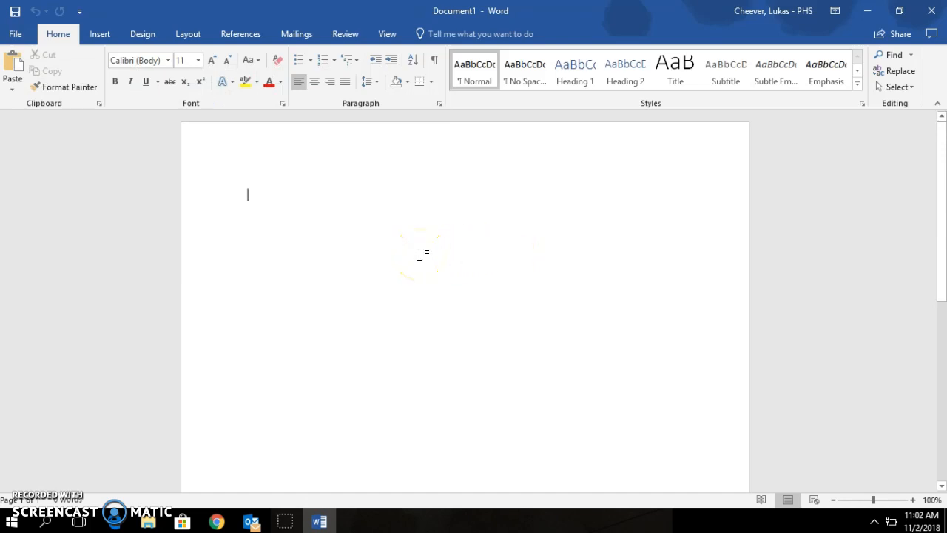
left_click(20, 35)
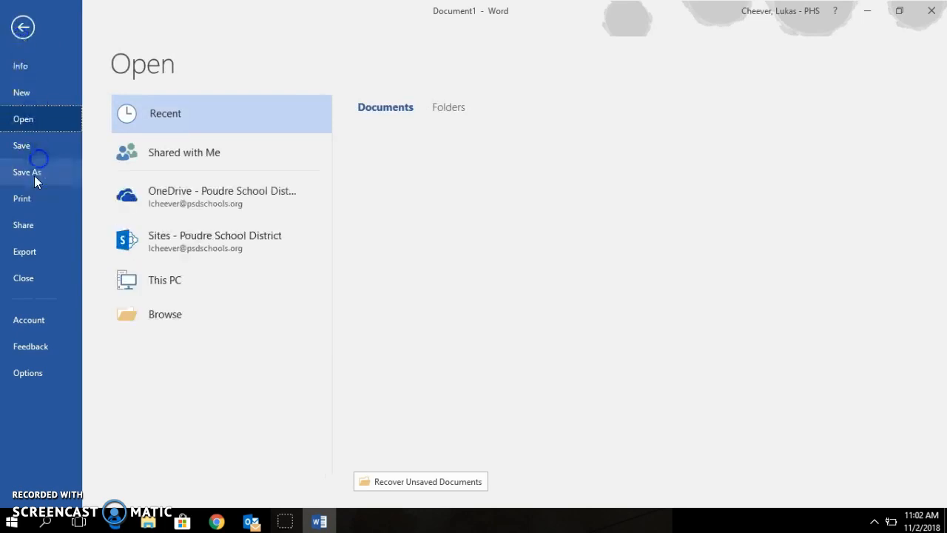
left_click(34, 175)
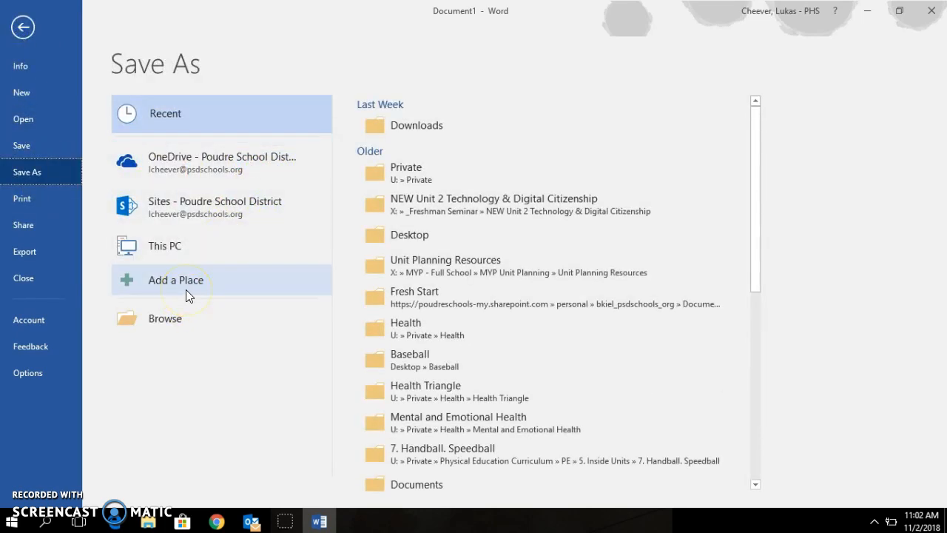
left_click(173, 319)
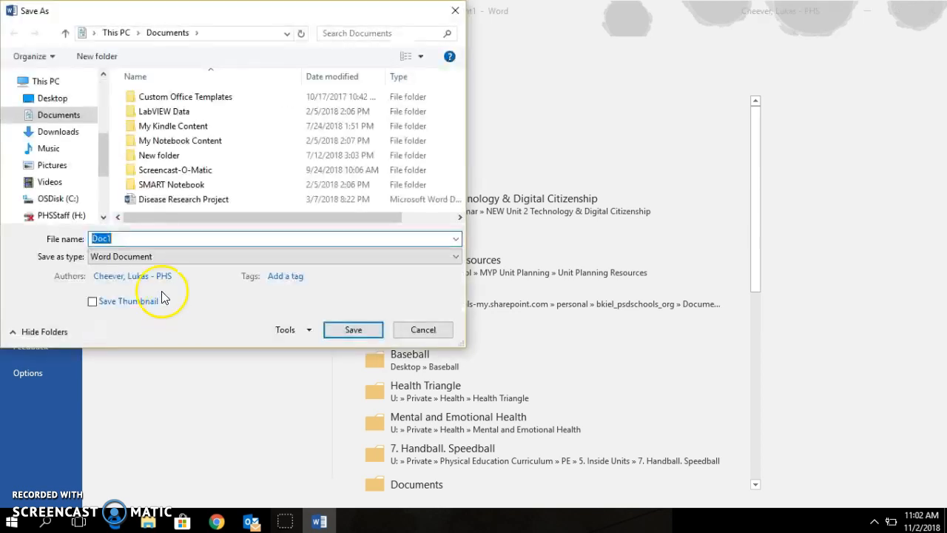
left_click_drag(102, 160, 96, 99)
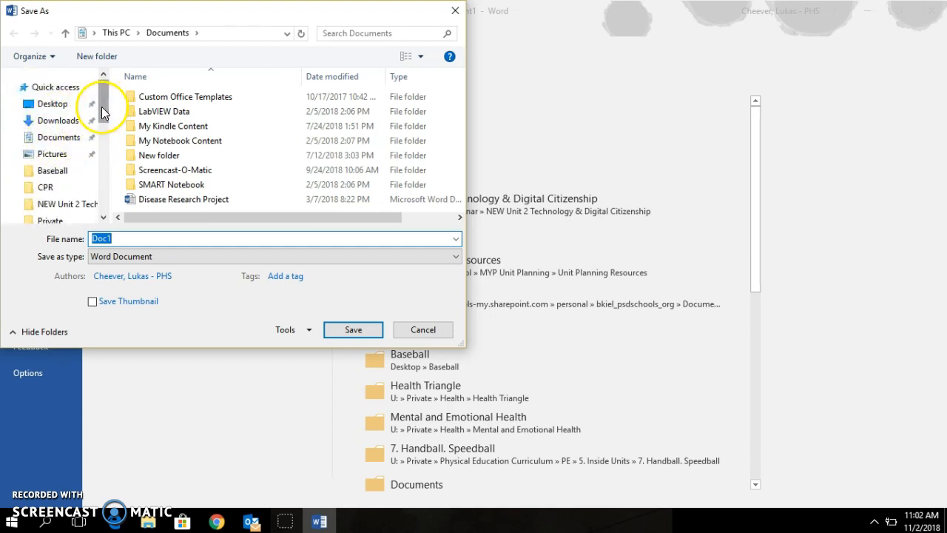
left_click_drag(101, 107, 102, 195)
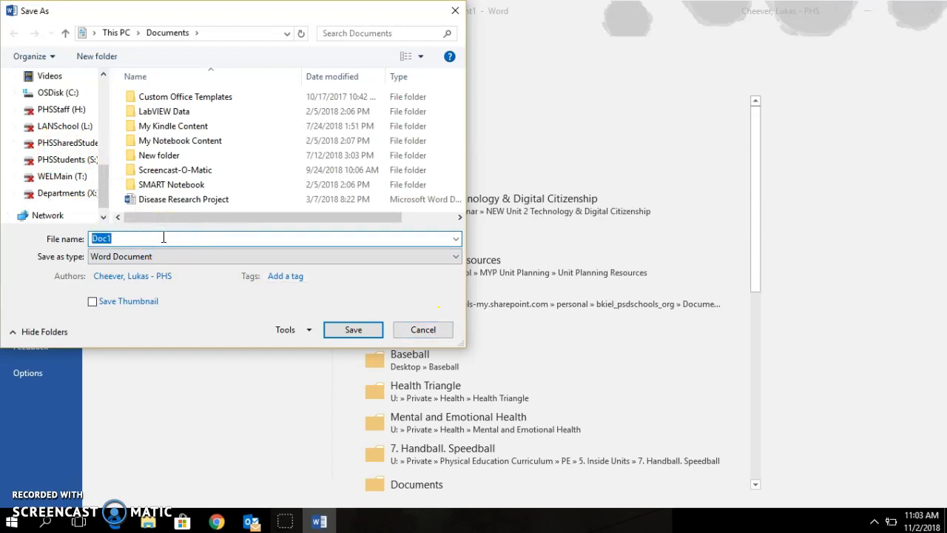
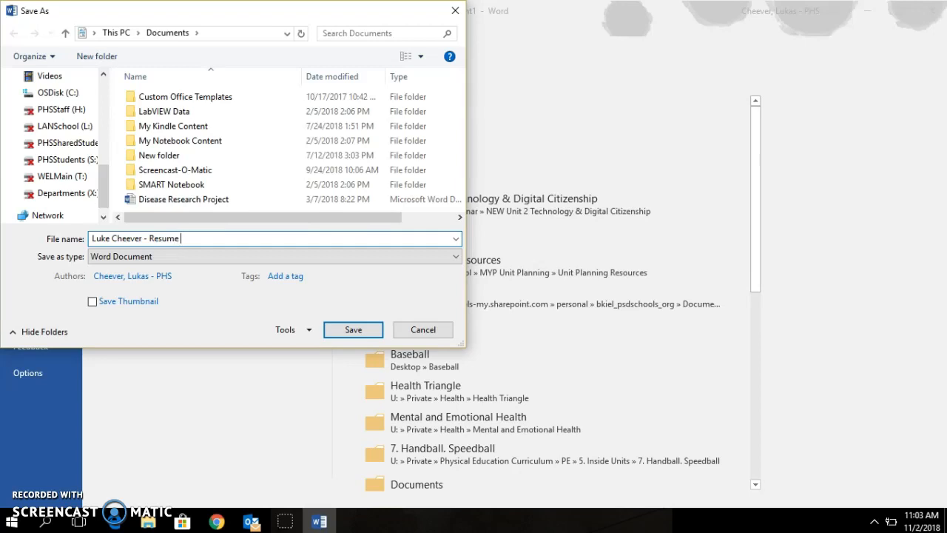
type("11-2018")
key("Return")
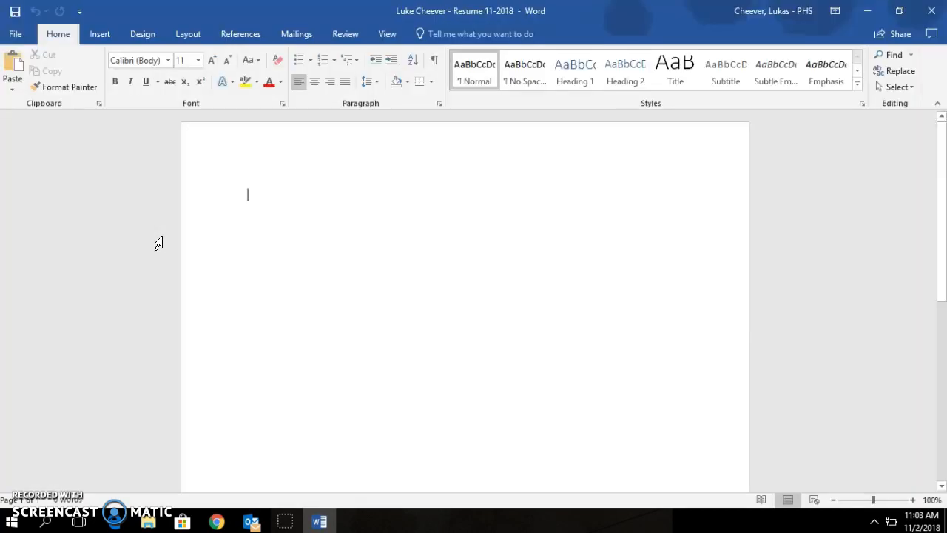
Step: Apply the Narrow margin preset, 0.5 inch on every side, to the resume page
left_click(326, 198)
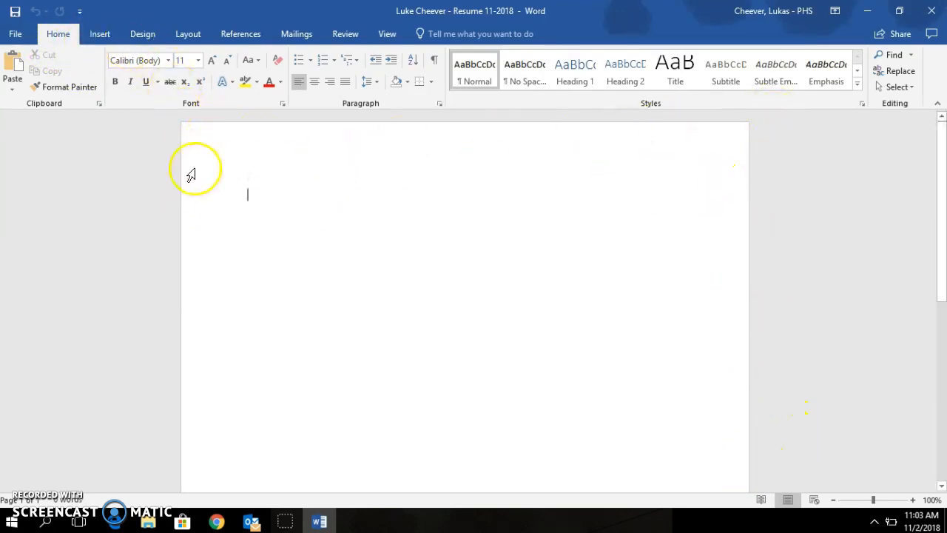
left_click(191, 36)
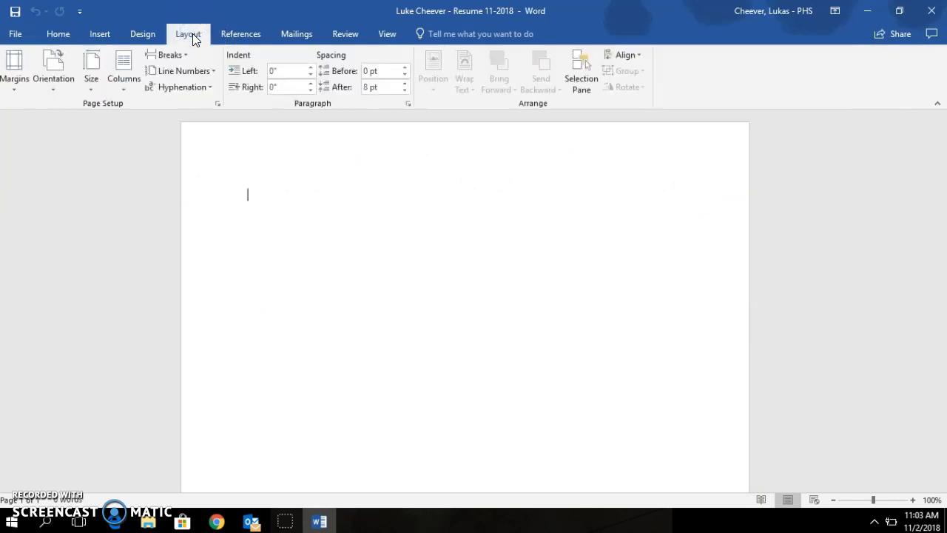
left_click(21, 70)
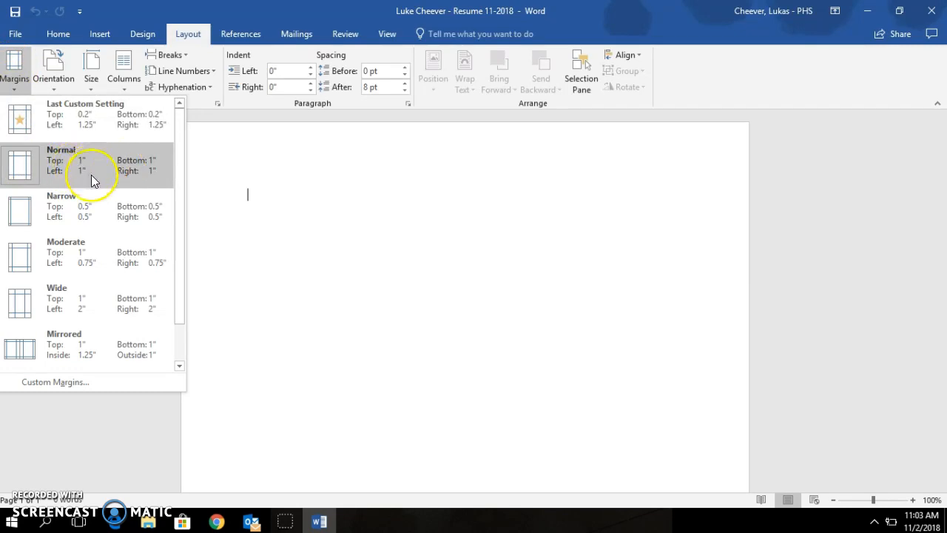
left_click(89, 215)
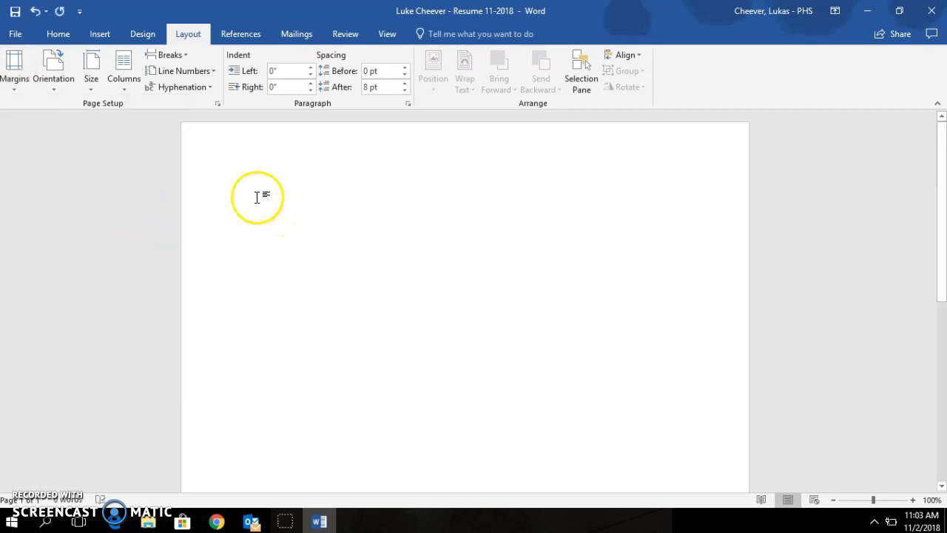
left_click(55, 34)
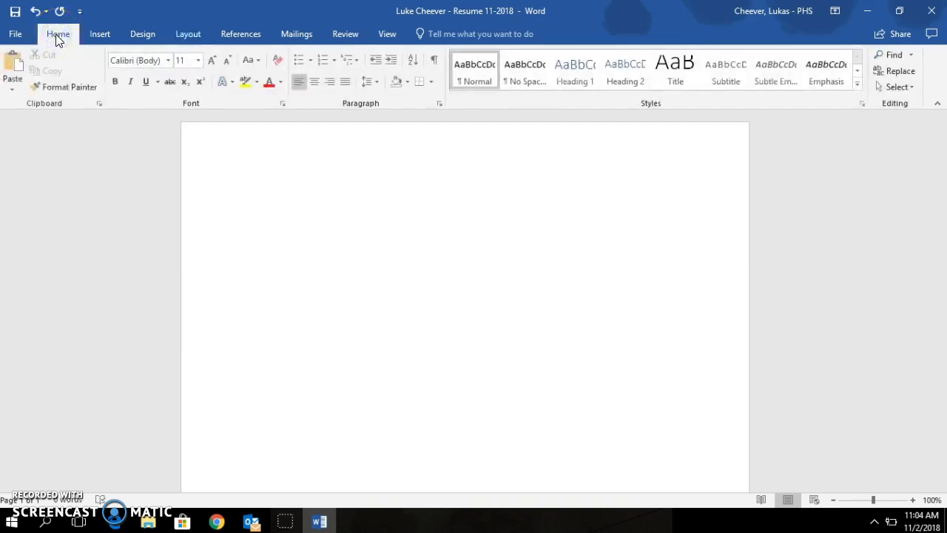
Step: Open the Page Border tab of Borders and Shading from the Design ribbon
left_click(94, 36)
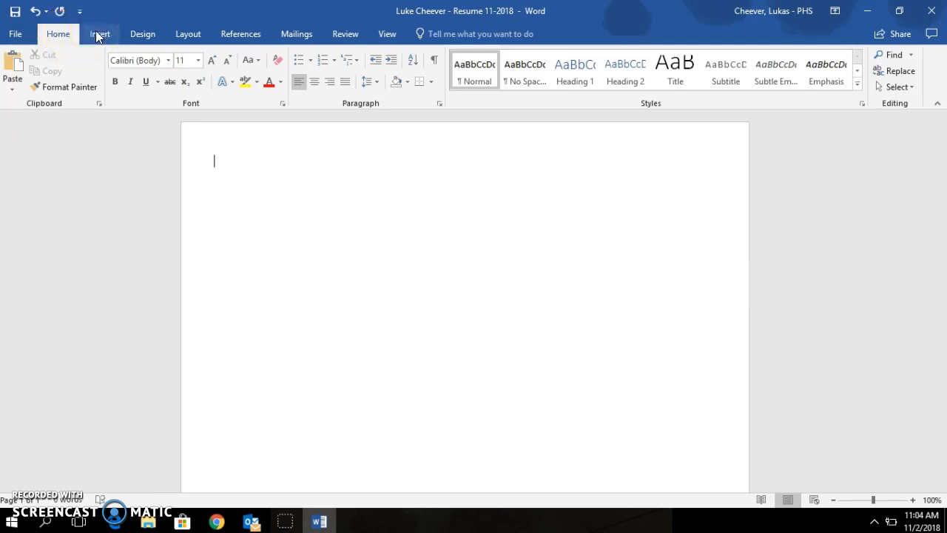
left_click(96, 35)
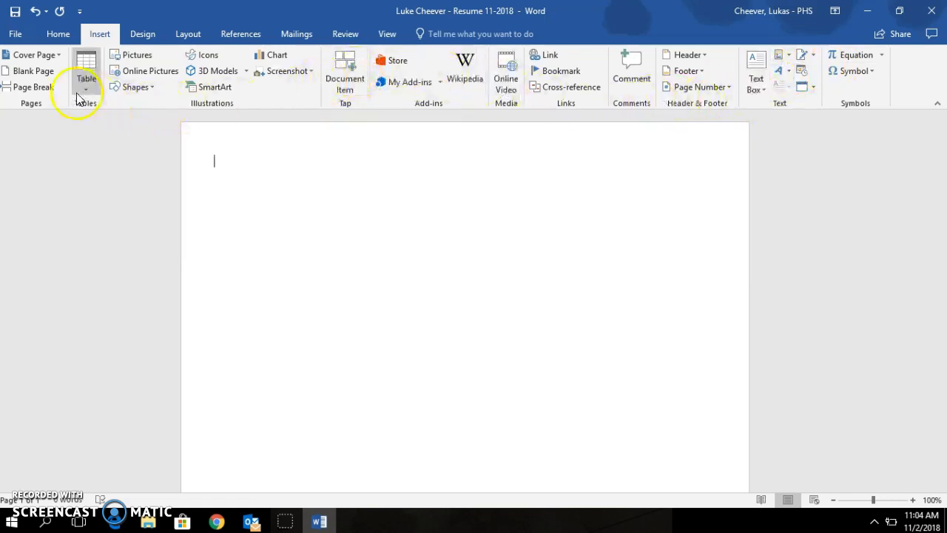
left_click(142, 34)
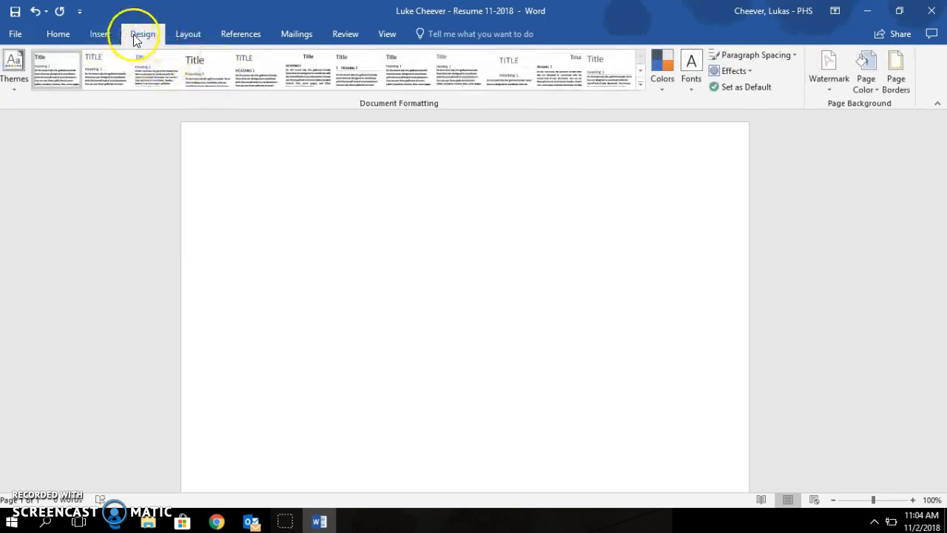
left_click(903, 84)
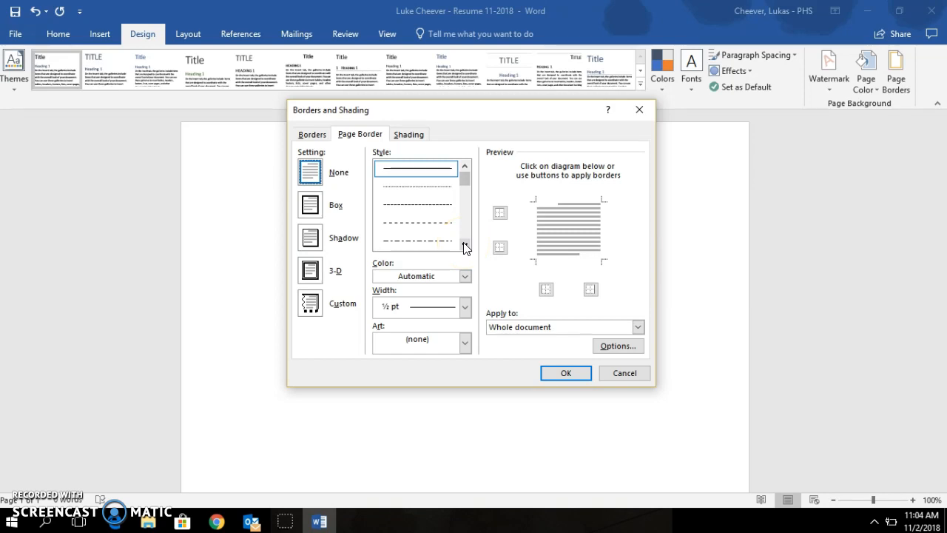
Step: Choose a Box page border with a plain solid line at ¾ pt width
left_click(310, 206)
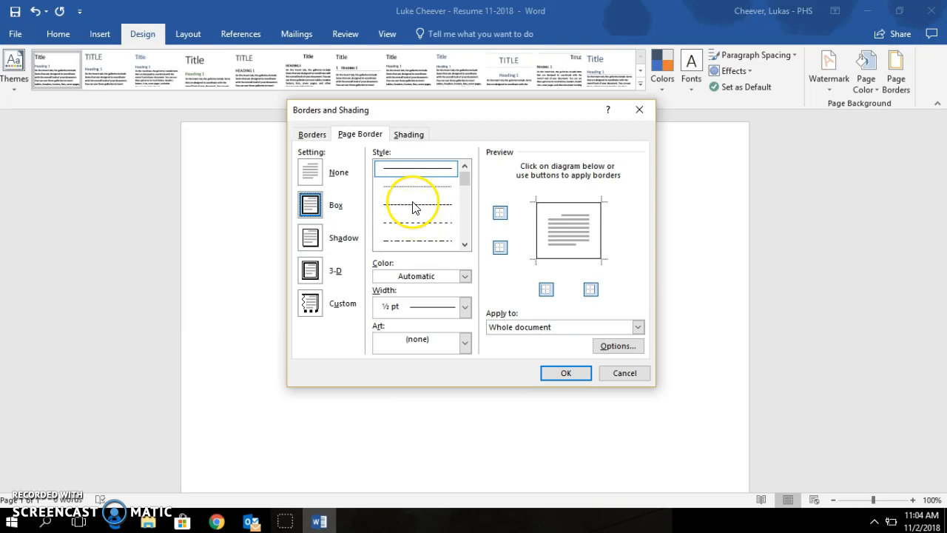
left_click(465, 244)
left_click(465, 245)
left_click(465, 244)
left_click(465, 244)
left_click(465, 244)
left_click(464, 244)
left_click(465, 244)
left_click(465, 244)
left_click(465, 244)
left_click(465, 245)
left_click(464, 244)
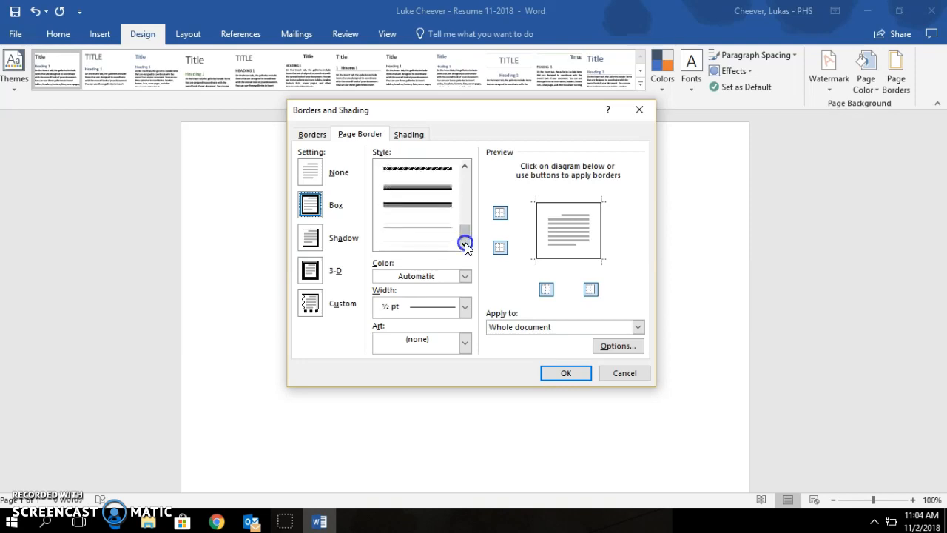
left_click_drag(464, 234, 468, 181)
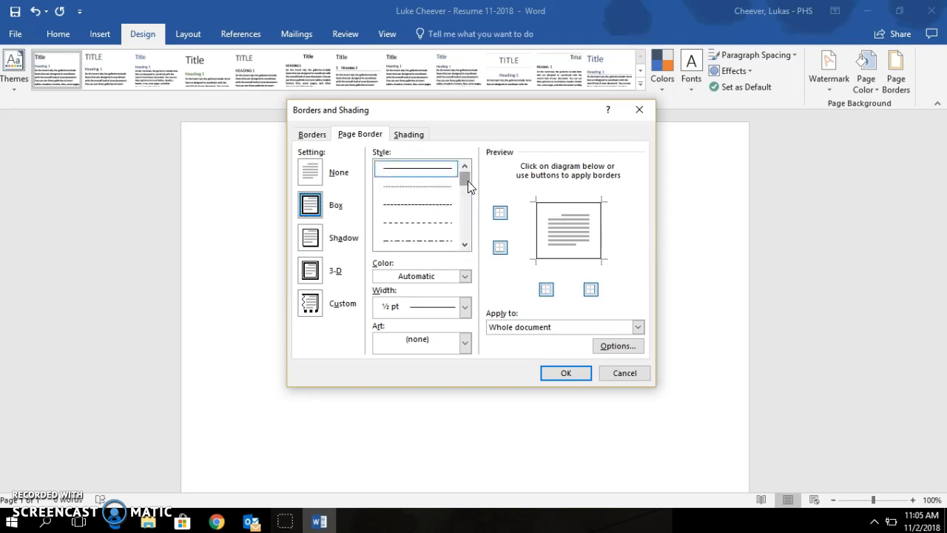
left_click(436, 171)
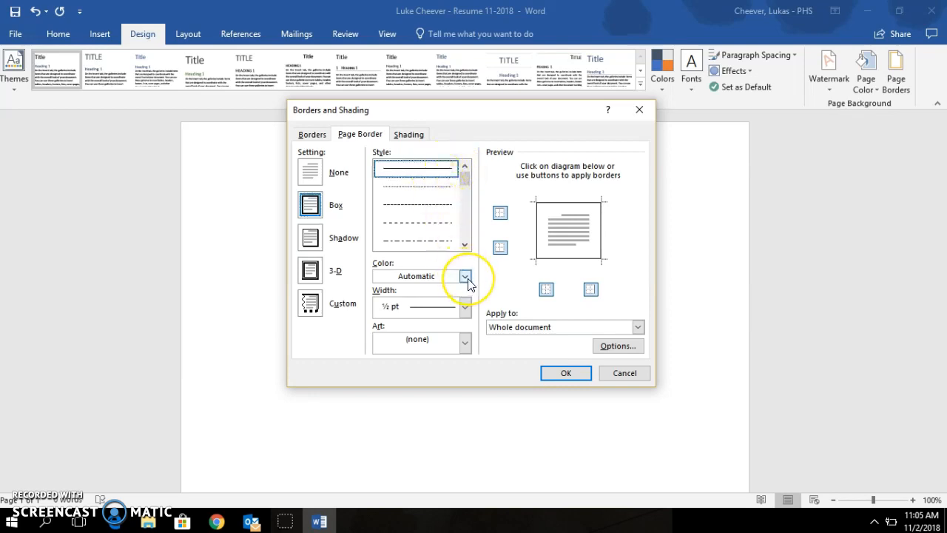
left_click(464, 306)
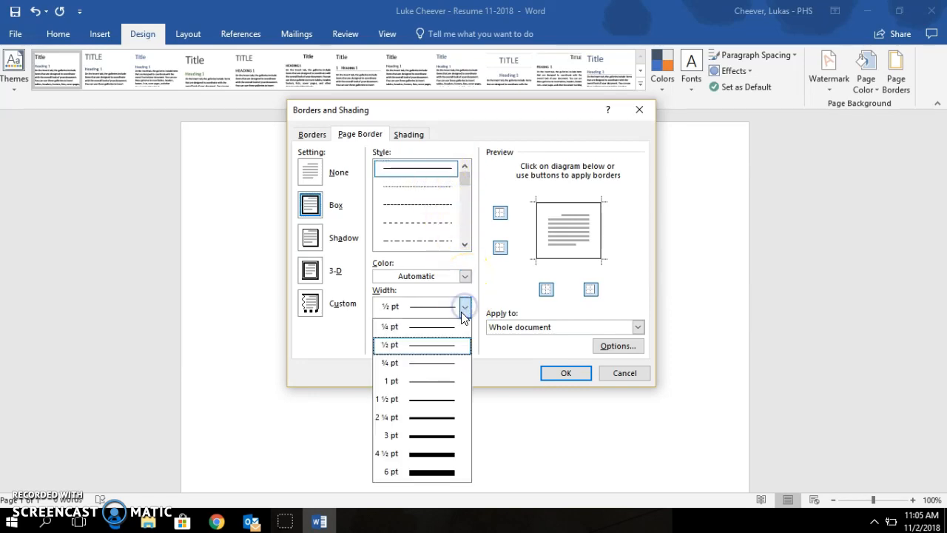
left_click(429, 363)
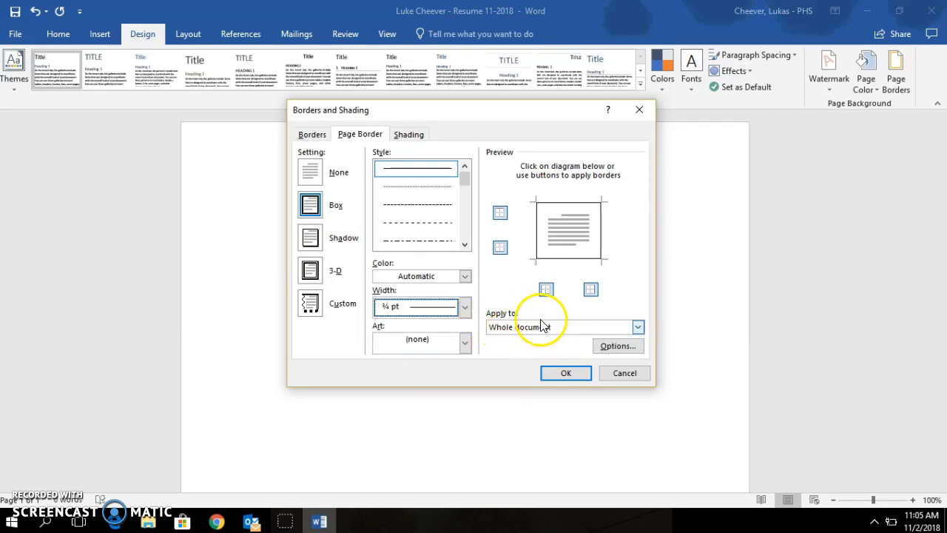
Step: Keep the border on all four edges in the Preview and apply it to the page
left_click(591, 289)
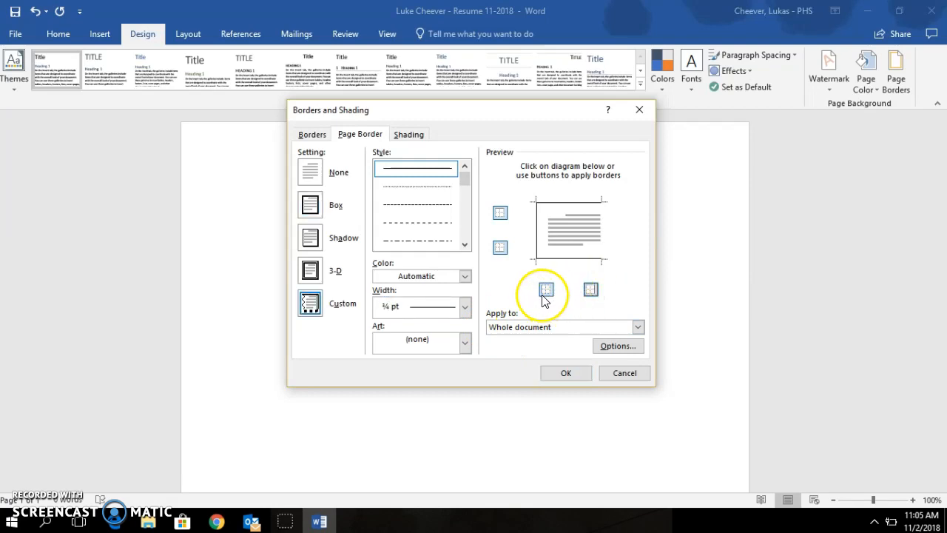
left_click(501, 213)
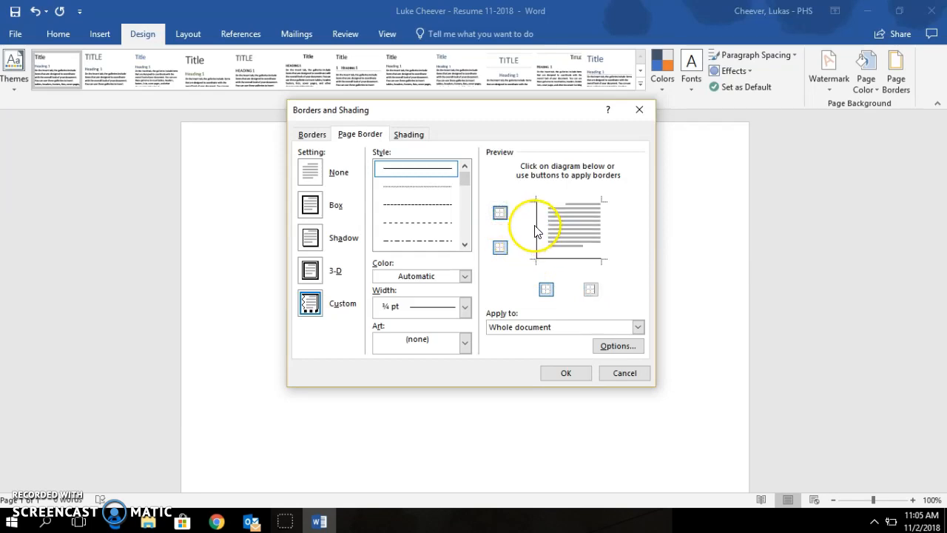
left_click(501, 243)
left_click(500, 214)
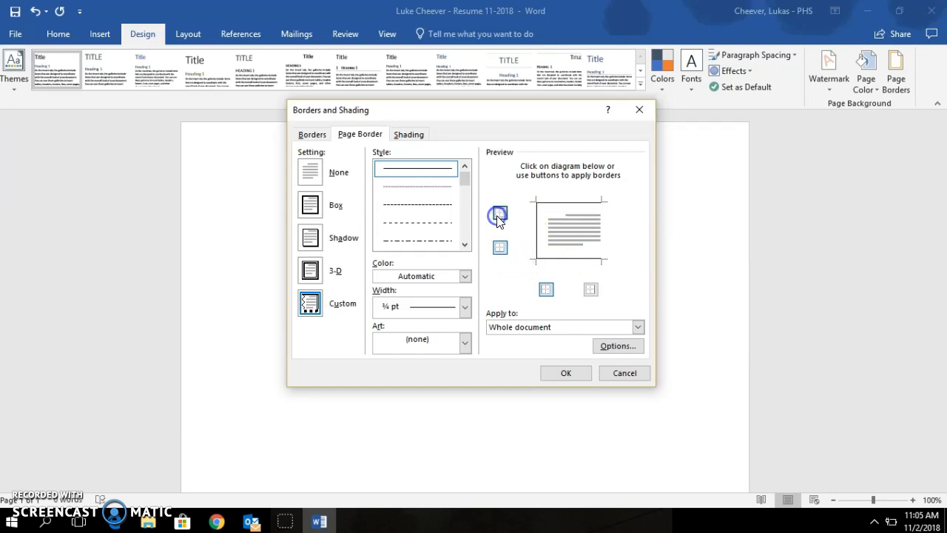
left_click(590, 289)
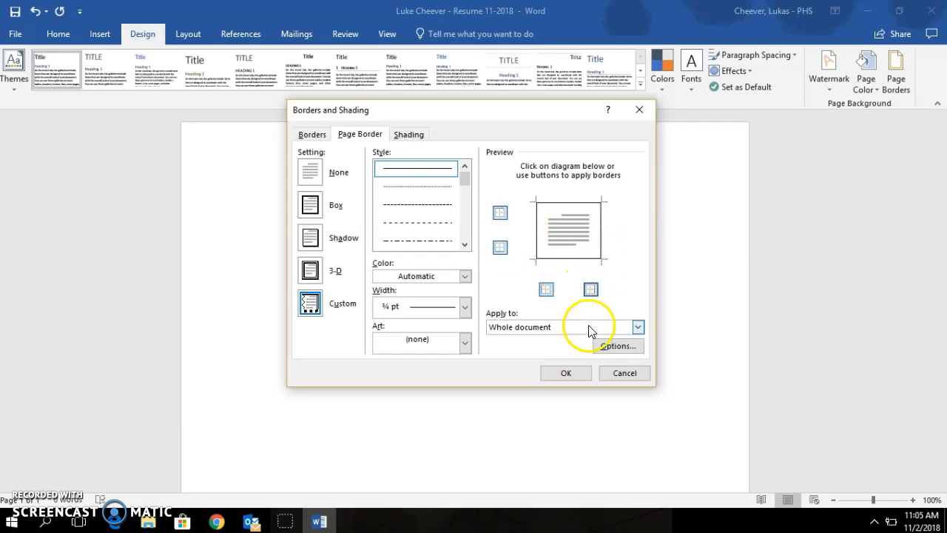
left_click(566, 373)
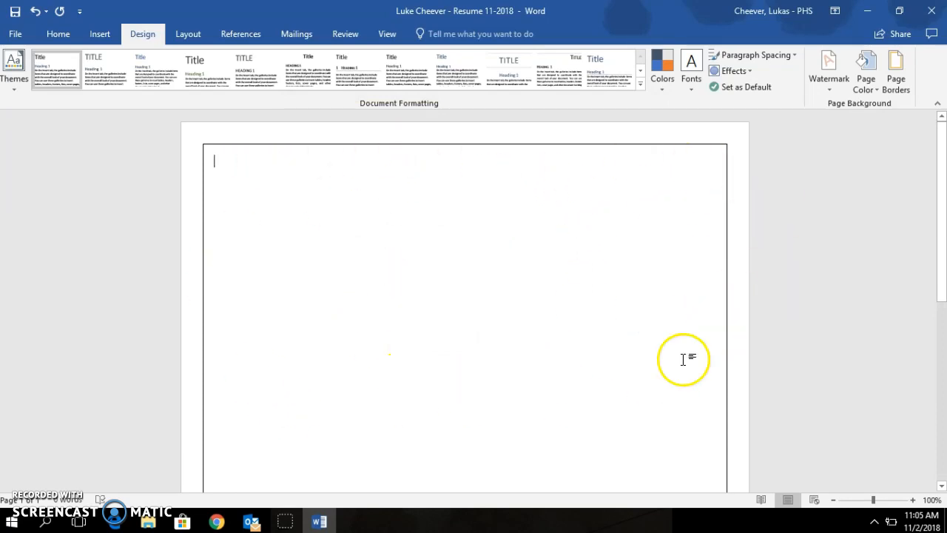
Step: Undo the blue-shaded name header and the page border until the page is blank
scroll(613, 388, "down", 10)
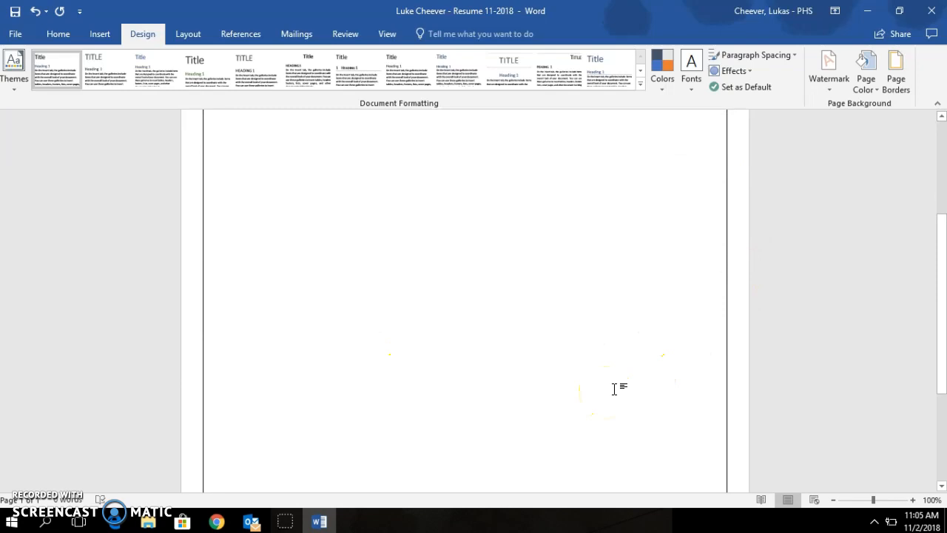
scroll(614, 387, "up", 10)
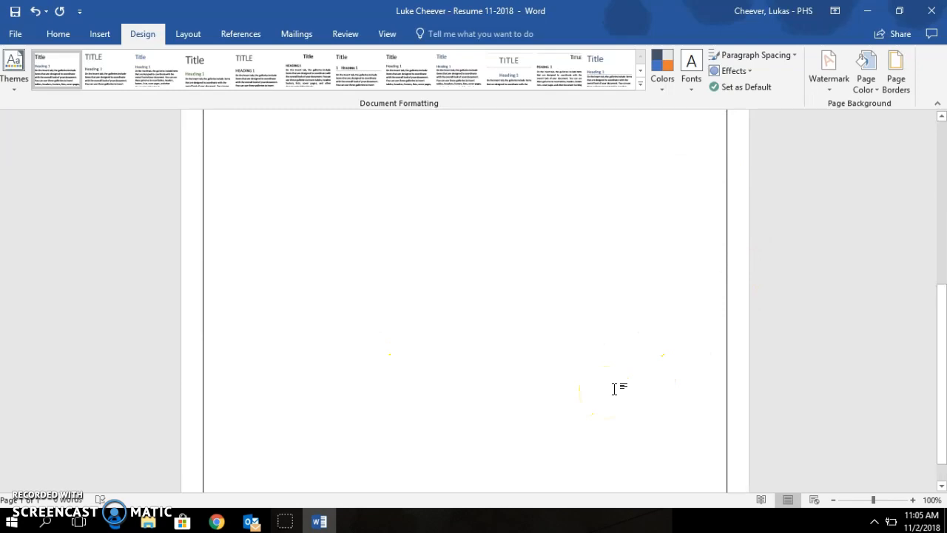
left_click(101, 33)
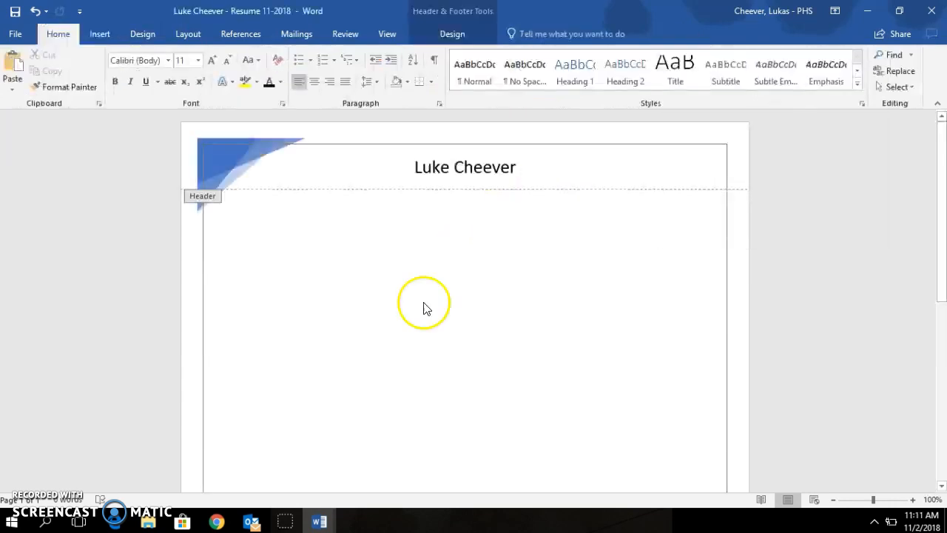
left_click(34, 12)
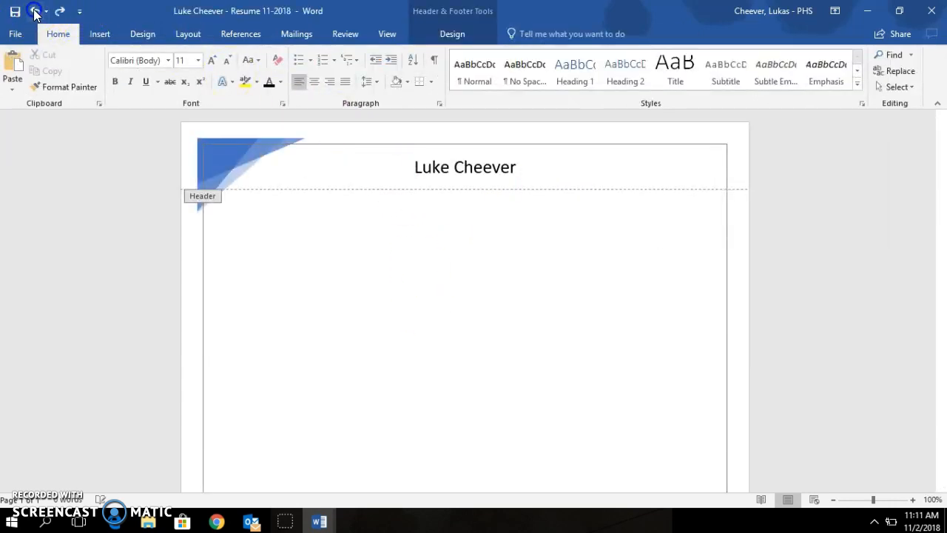
left_click(35, 13)
left_click(35, 12)
left_click(35, 13)
left_click(35, 12)
left_click(35, 13)
left_click(35, 13)
left_click(35, 12)
left_click(34, 12)
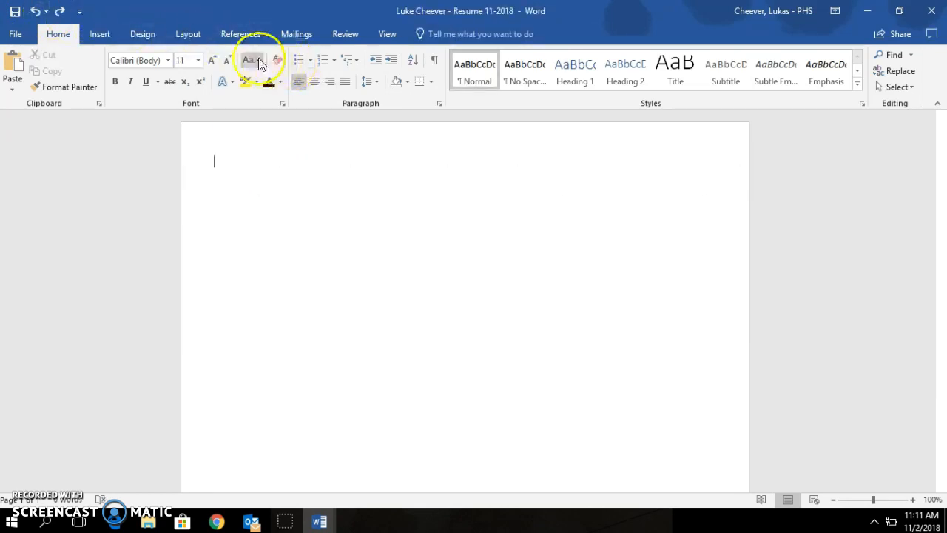
left_click(100, 35)
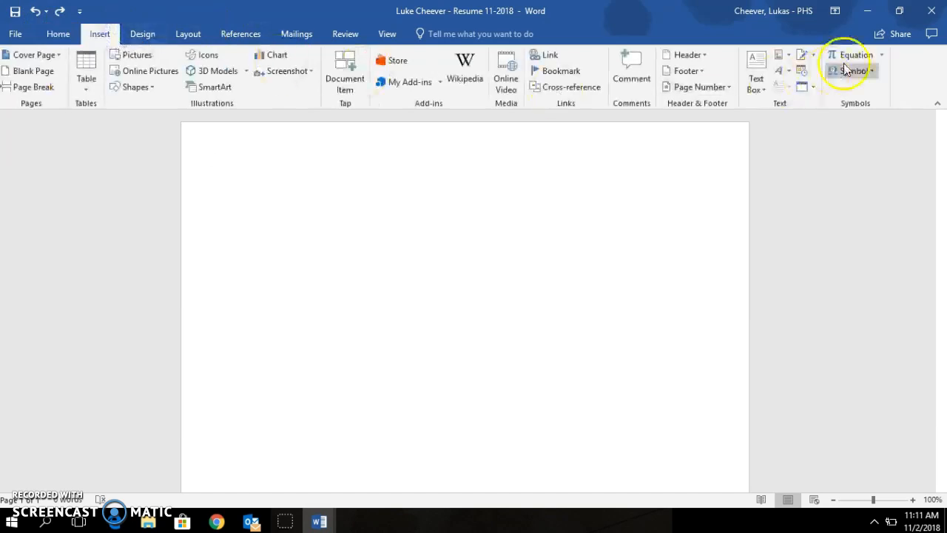
Step: Insert a Blank (Three Columns) header and type the person's name in the middle placeholder
left_click(705, 57)
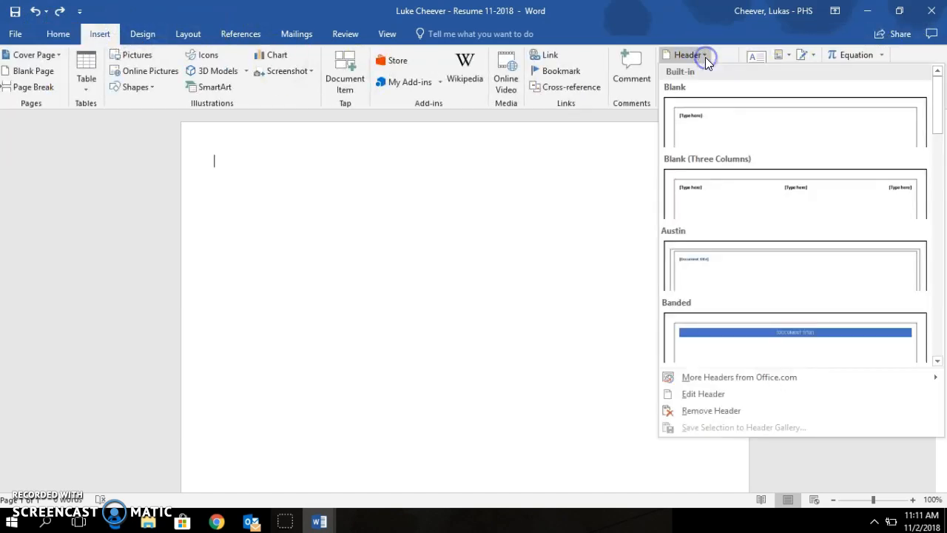
left_click(799, 200)
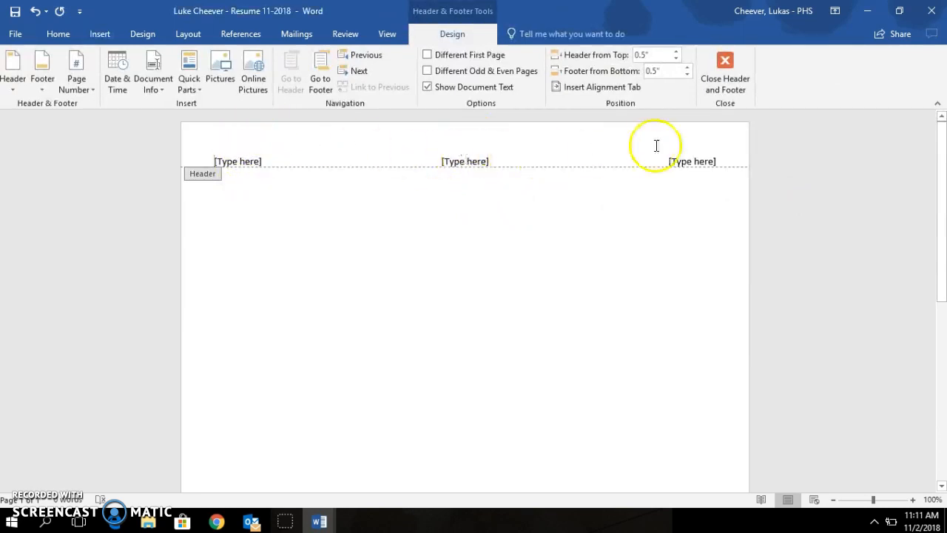
left_click(466, 162)
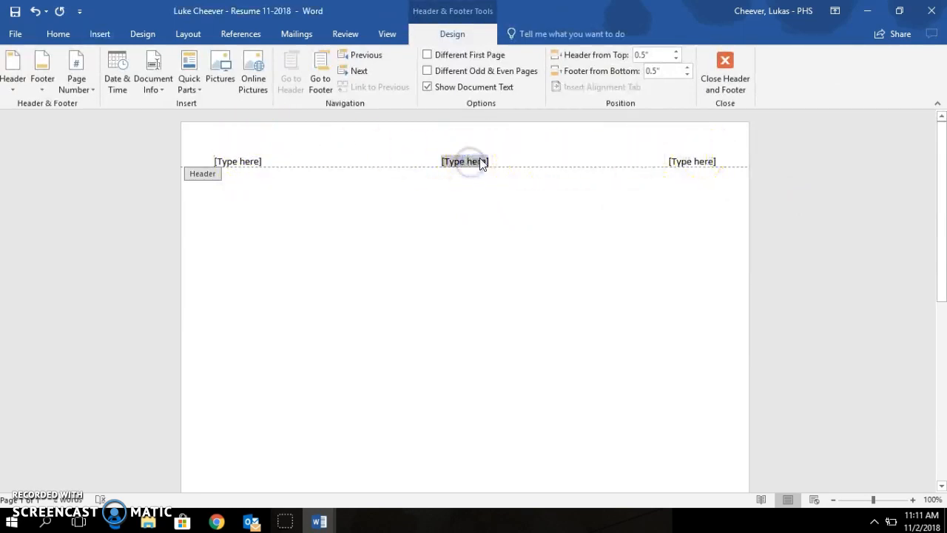
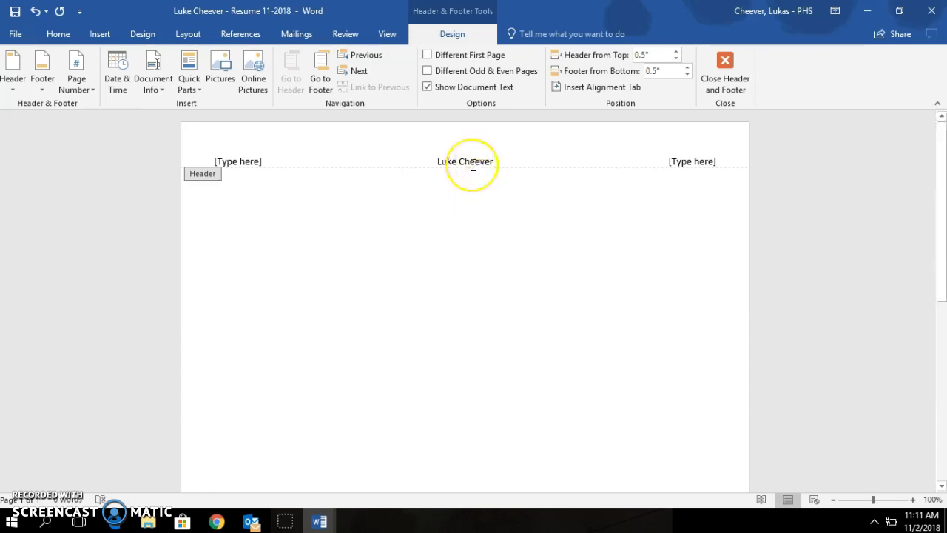
Step: Delete the left and right header placeholders, leaving only the centred name
left_click(58, 34)
left_click(444, 157)
triple_click(445, 158)
left_click(444, 158)
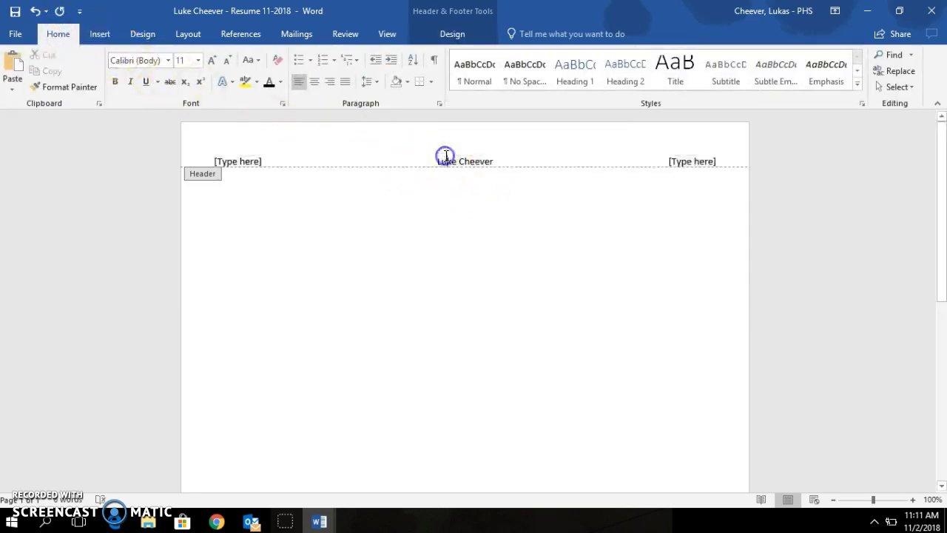
left_click(264, 158)
key("Delete")
left_click(698, 162)
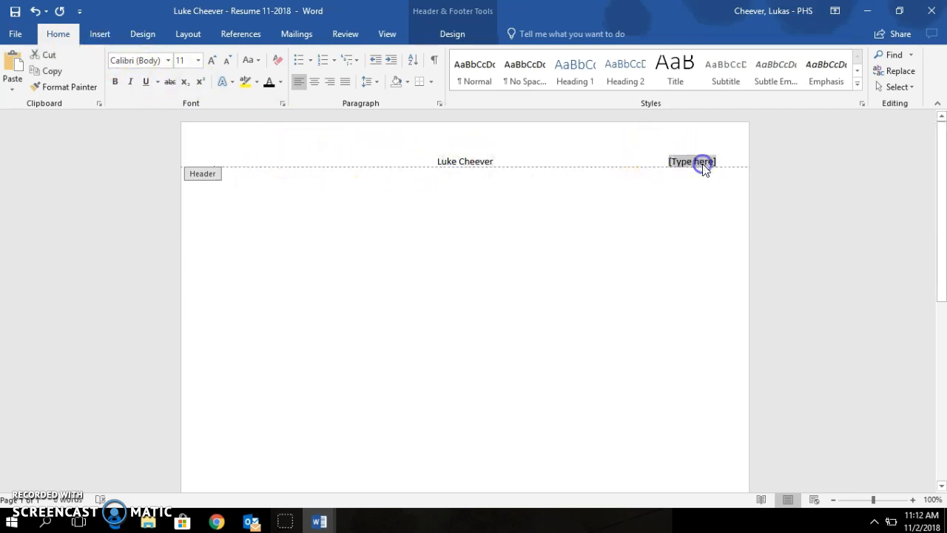
key("Delete")
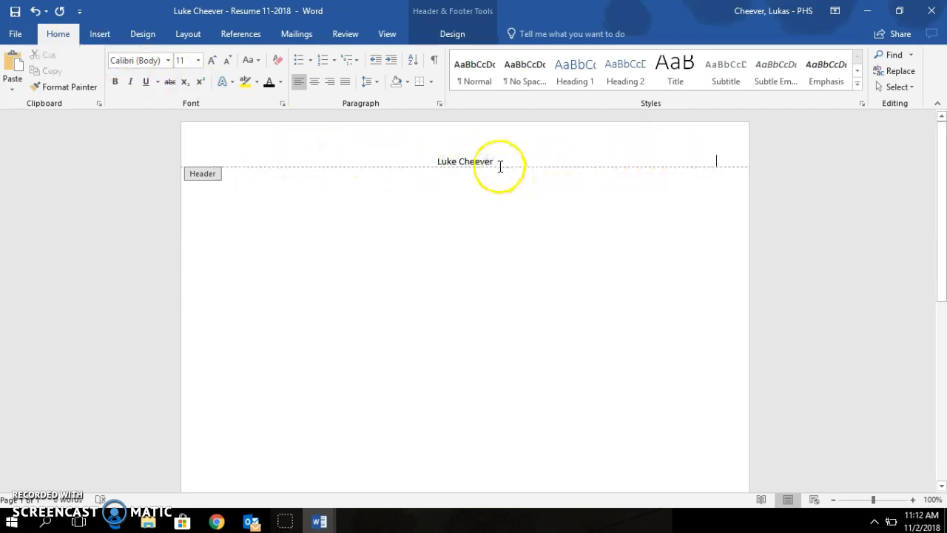
Step: Make the name 20 pt bold and start an 11 pt line below it
mouse_move(498, 163)
left_mouse_down()
mouse_move(438, 161)
mouse_move(503, 162)
left_mouse_up()
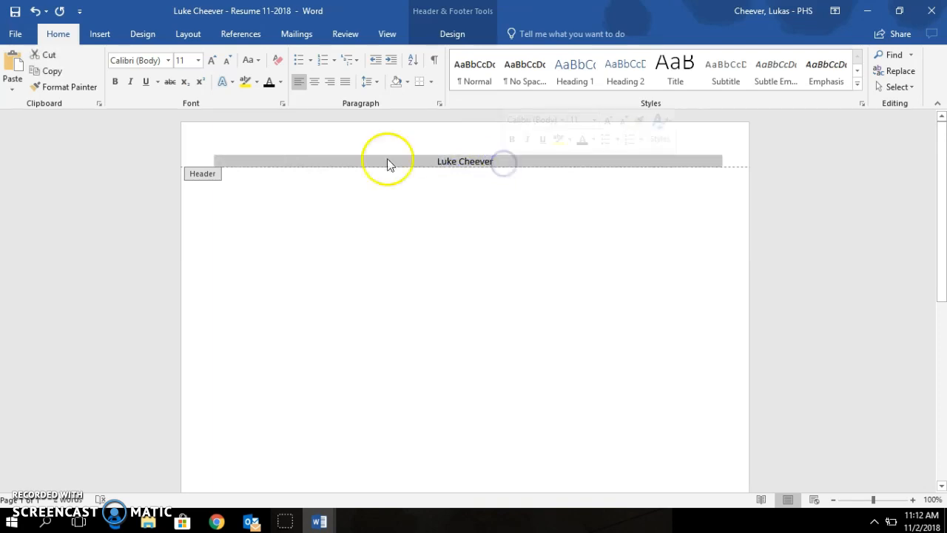
left_click(197, 60)
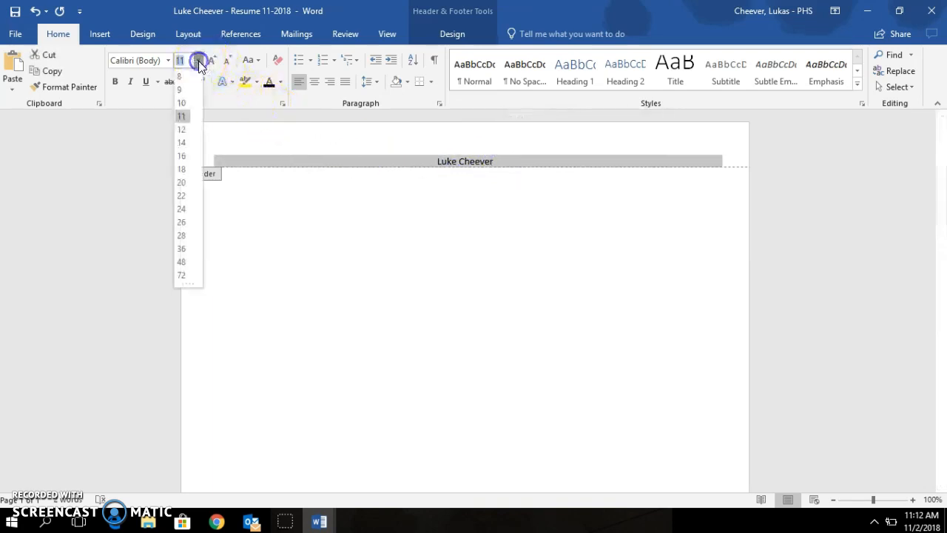
left_click(182, 182)
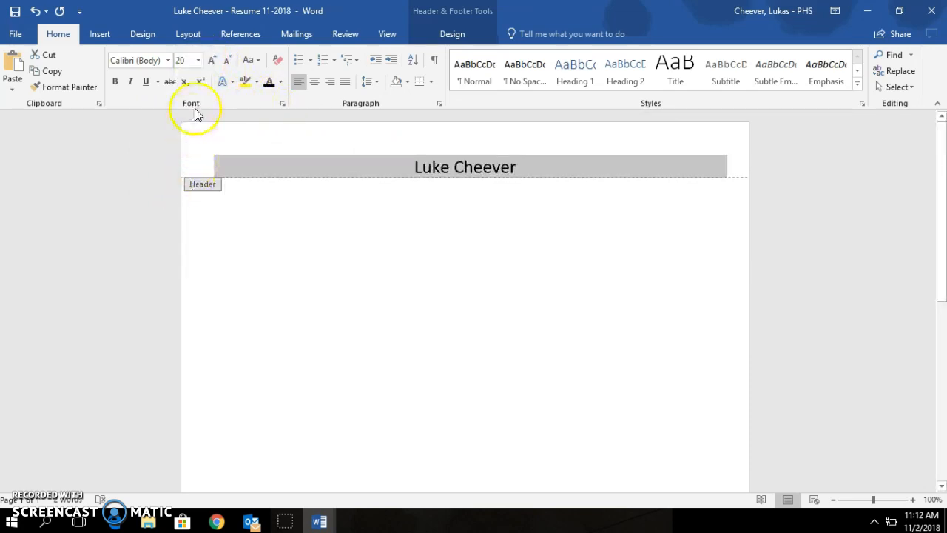
left_click(117, 81)
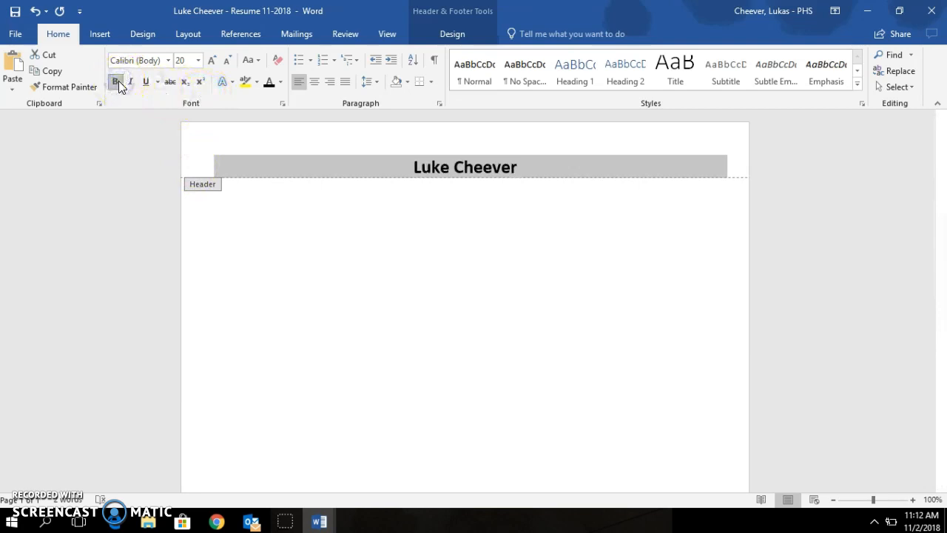
left_click(516, 167)
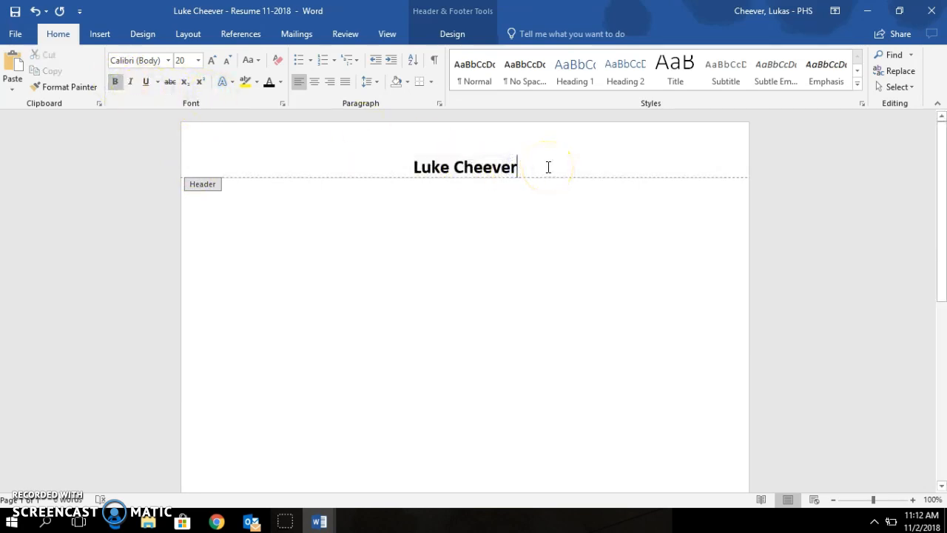
key("Return")
left_click(196, 61)
left_click(186, 120)
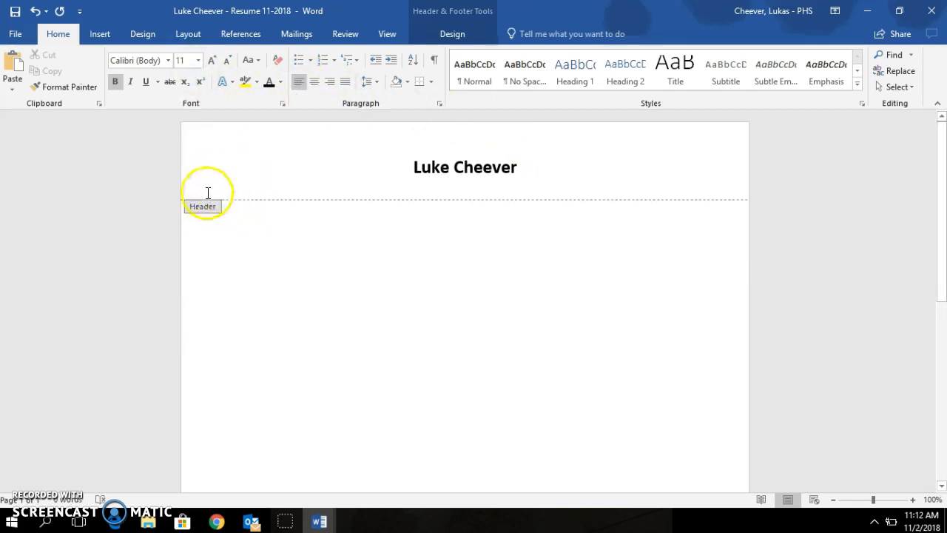
Step: On a non-bold line, type the street address at left and phone number at right, then add a line
left_click(118, 82)
left_click(260, 207)
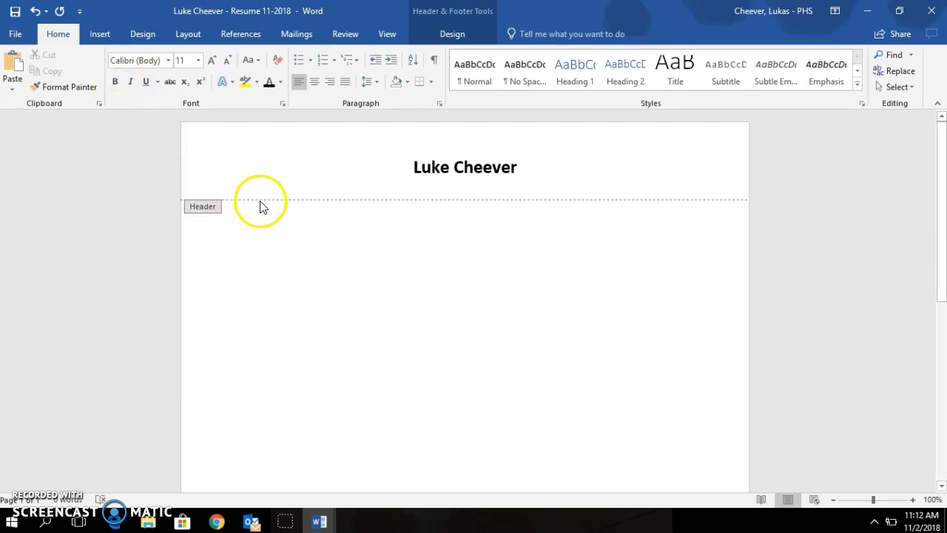
type("700")
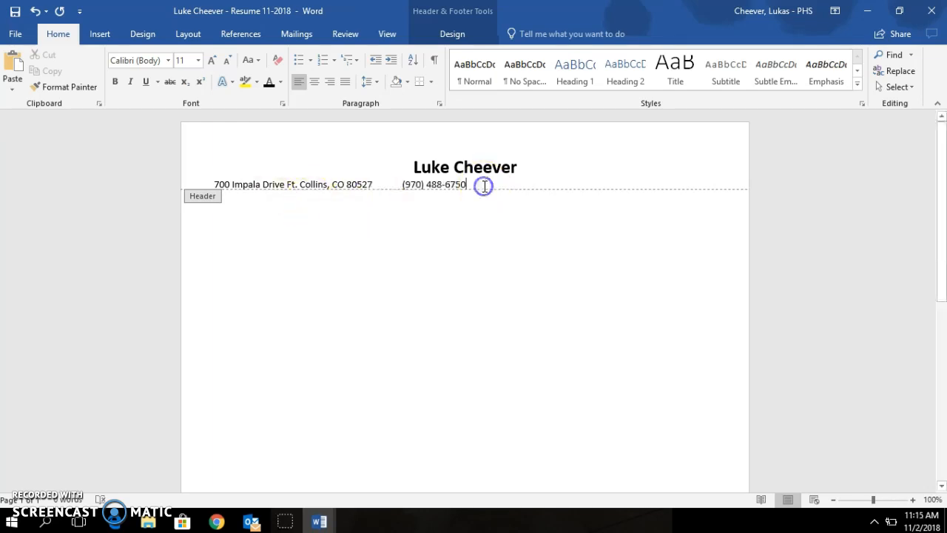
key("BackSpace")
key("BackSpace")
key("BackSpace")
key("BackSpace")
key("BackSpace")
key("BackSpace")
key("BackSpace")
key("BackSpace")
key("BackSpace")
key("BackSpace")
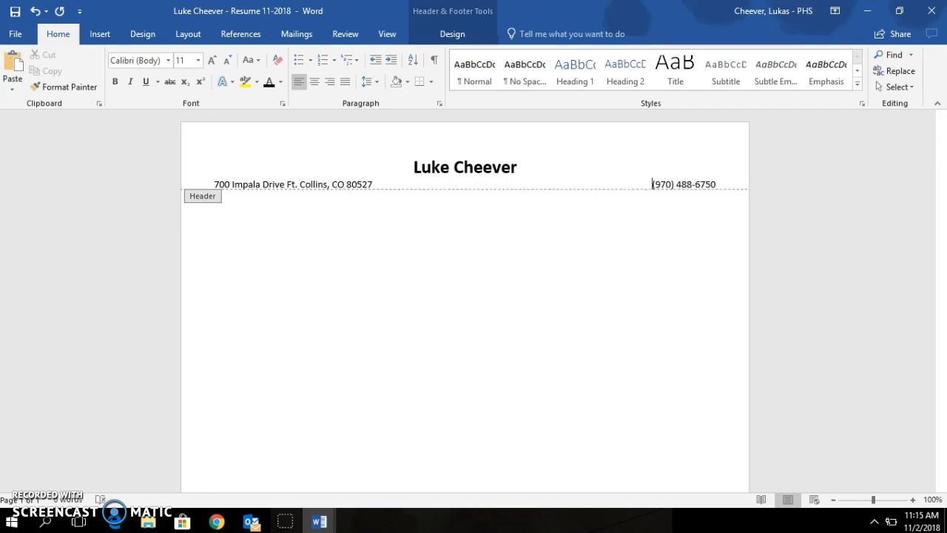
key("BackSpace")
left_click(725, 183)
key("Return")
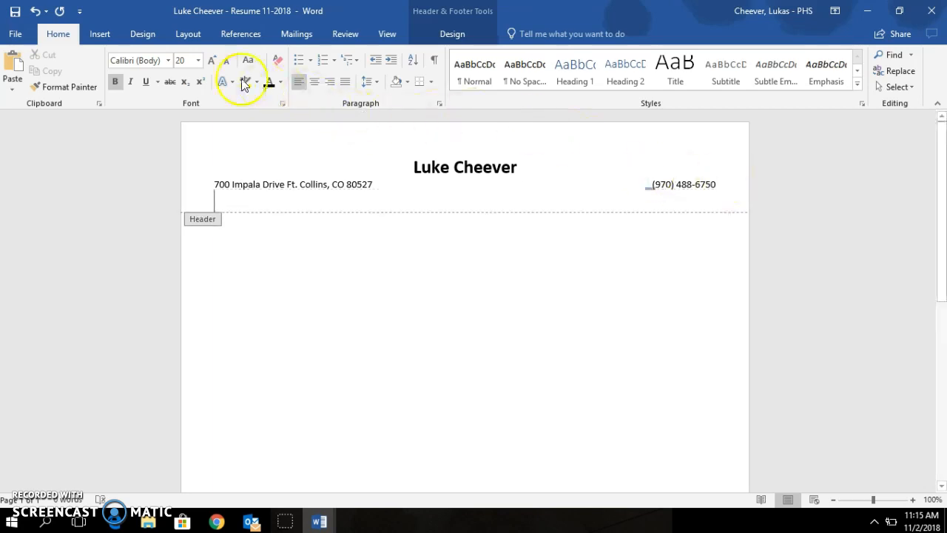
Step: Set the new line to 11 pt non-bold, then bring up the Skill Based Resume Template 1 window
left_click(198, 61)
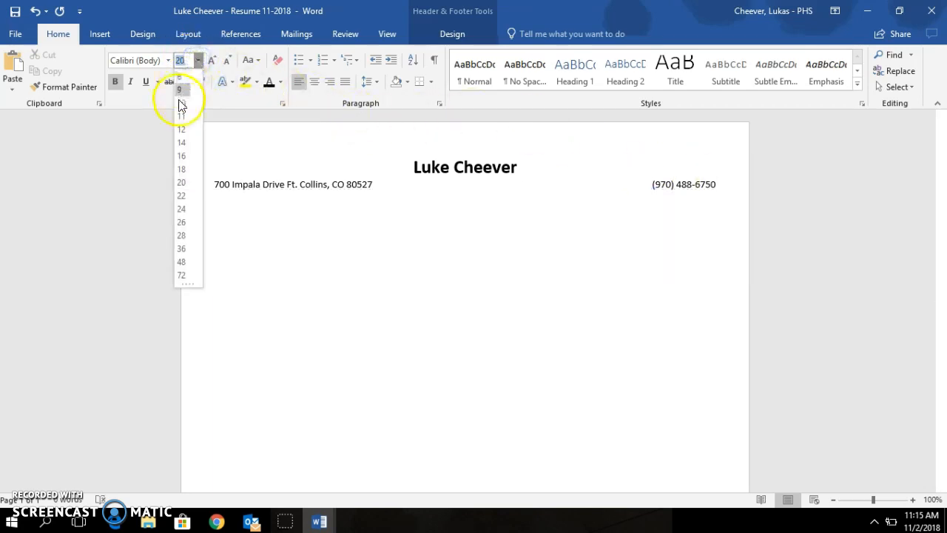
left_click(181, 118)
left_click(109, 83)
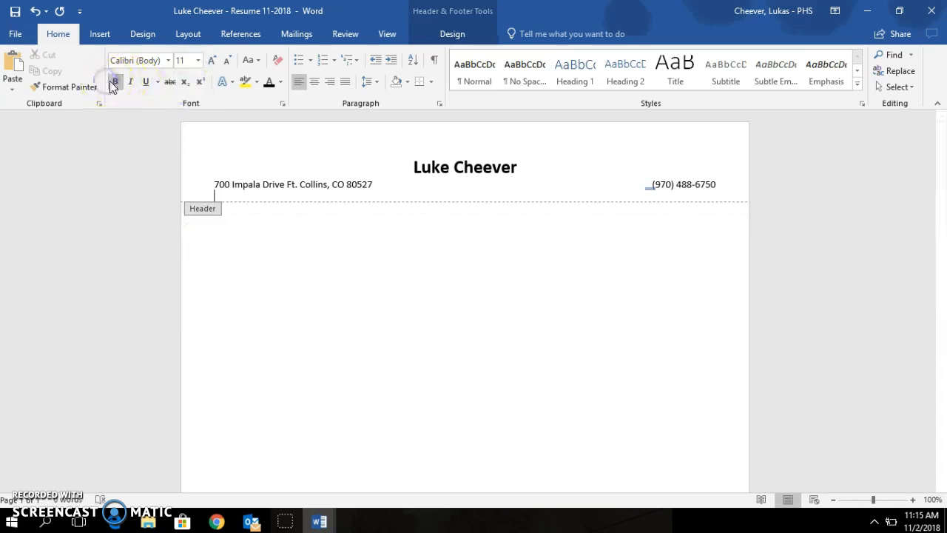
left_click(115, 82)
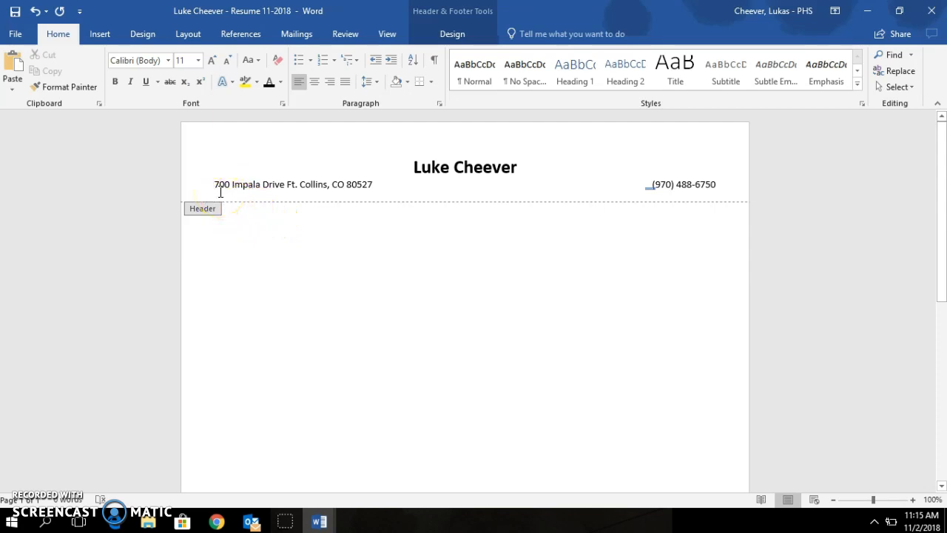
left_click(318, 522)
left_click(348, 498)
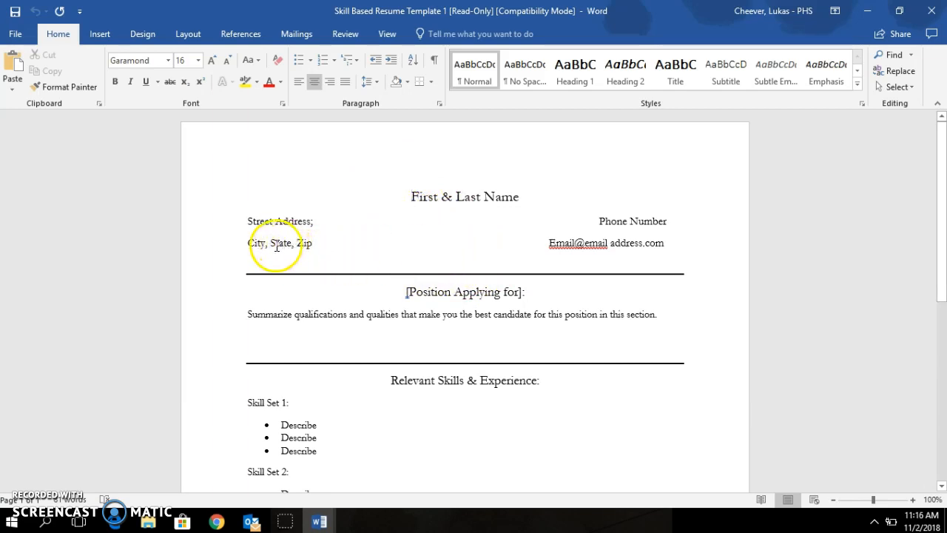
Step: Back in the resume, cut the city, state and ZIP and paste them onto the second header line
left_click(331, 525)
left_click(298, 475)
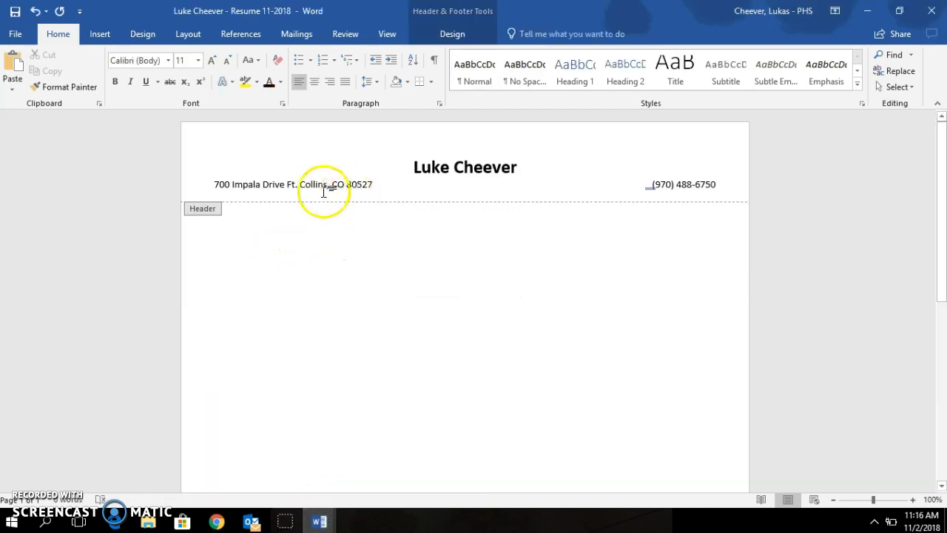
left_click_drag(287, 184, 369, 183)
left_click_drag(369, 183, 368, 183)
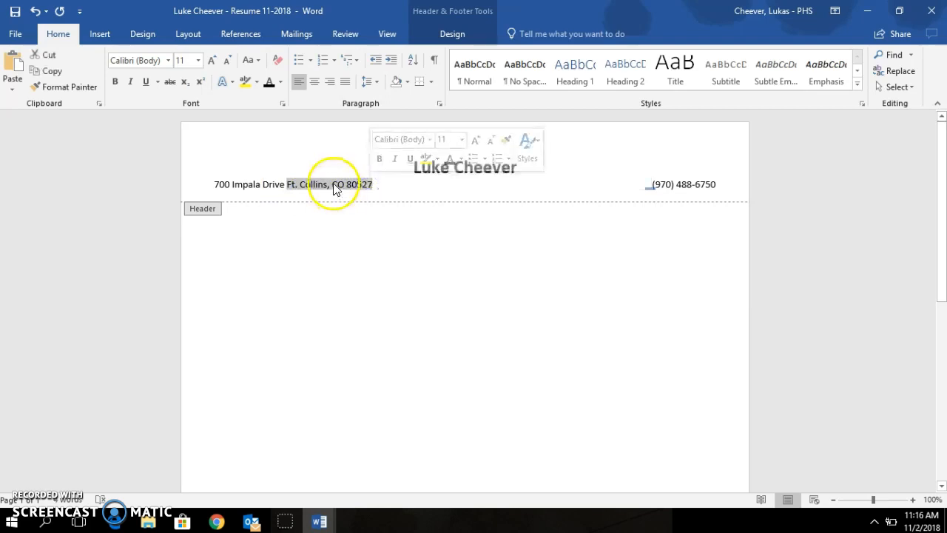
right_click(333, 189)
left_click(350, 191)
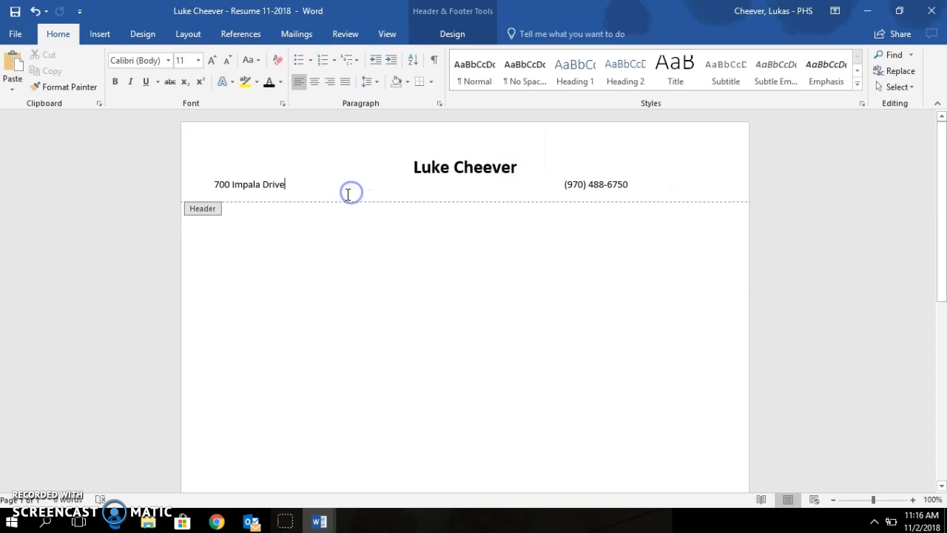
left_click(228, 194)
key("ctrl+v")
left_click(444, 200)
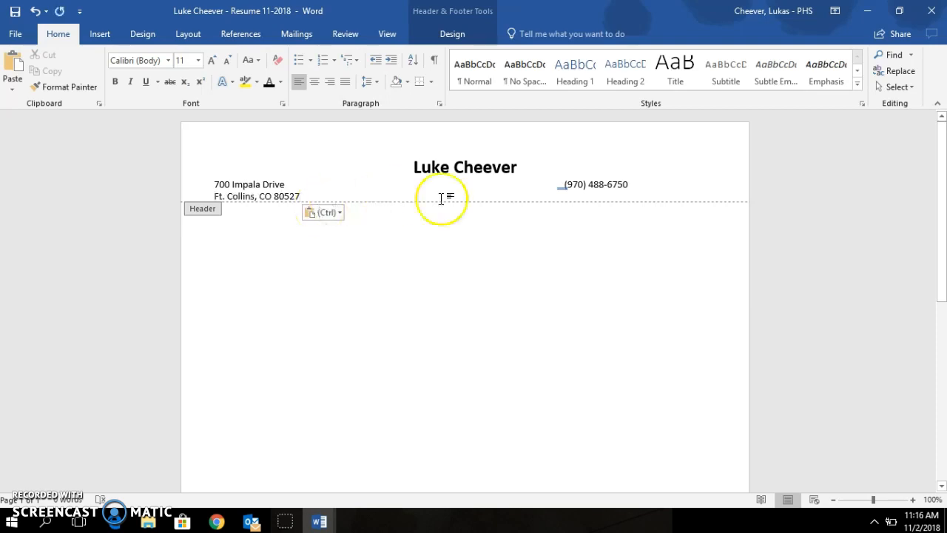
Step: Space the phone number to the right on line one and the e-mail address beside the city line
left_click(565, 183)
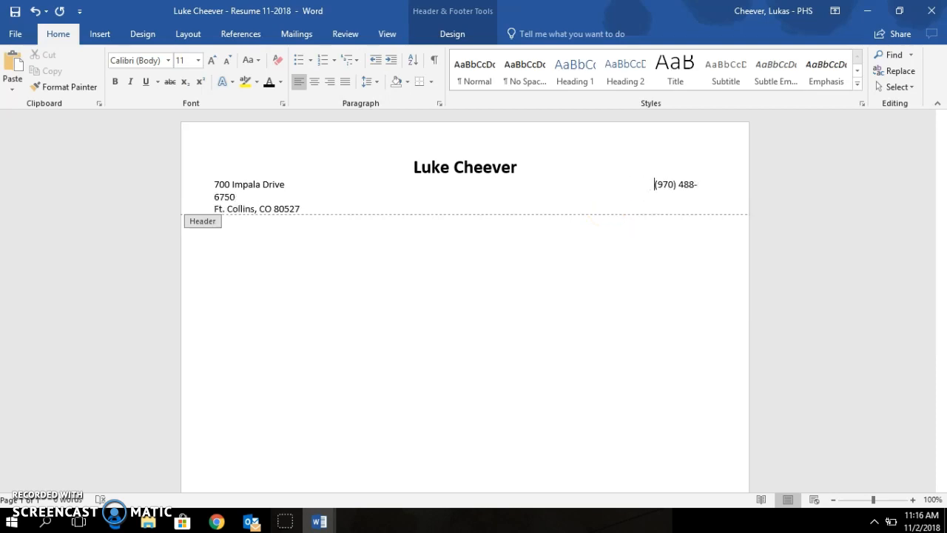
key("BackSpace")
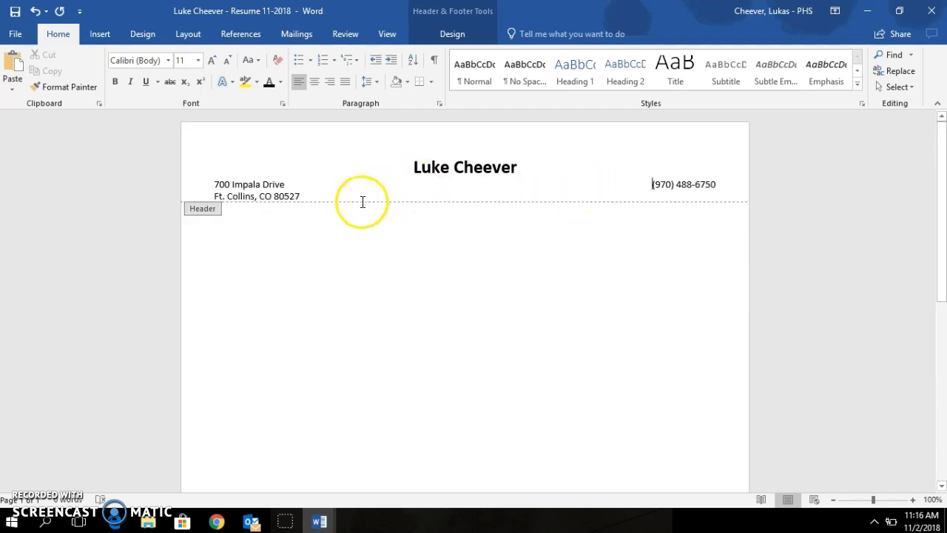
left_click(300, 190)
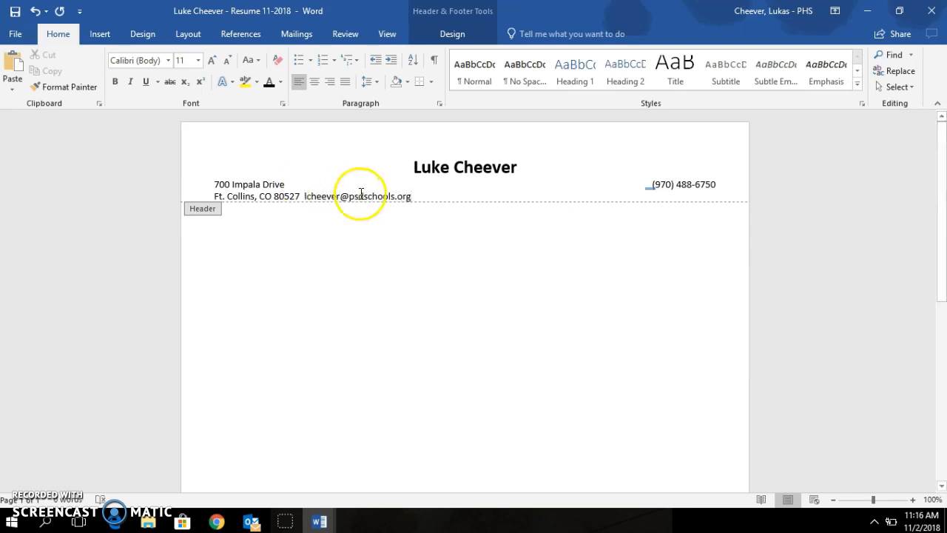
left_click(304, 194)
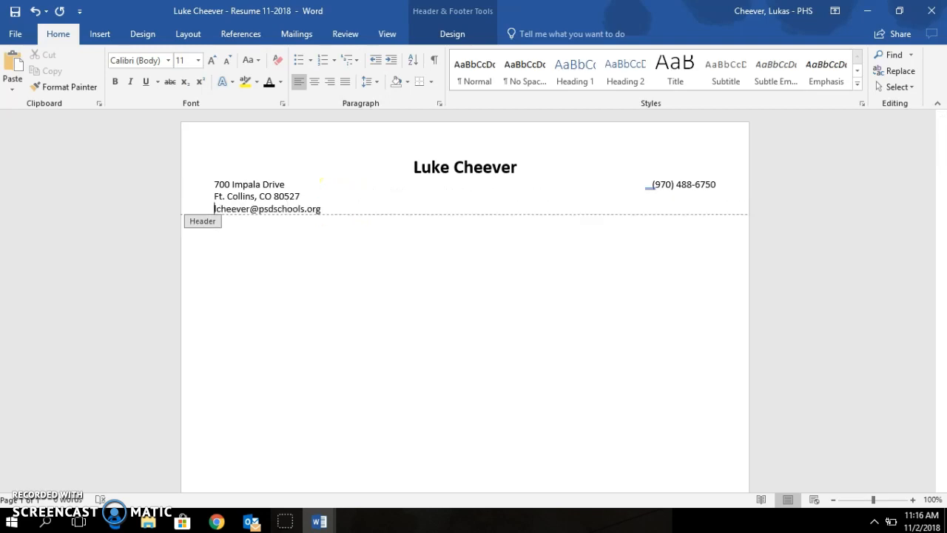
key("BackSpace")
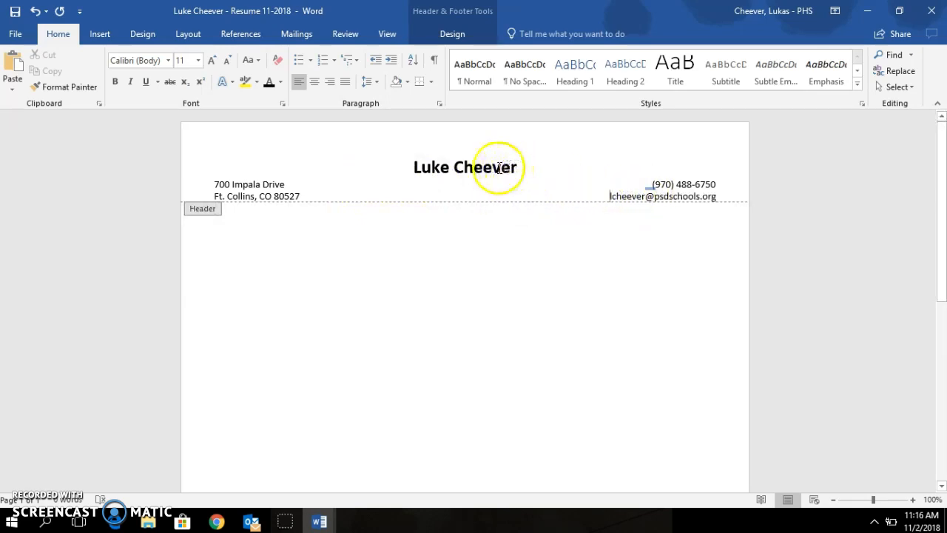
Step: Reopen Page Borders on the Design tab and confirm the border for the whole document
scroll(469, 244, "down", 10)
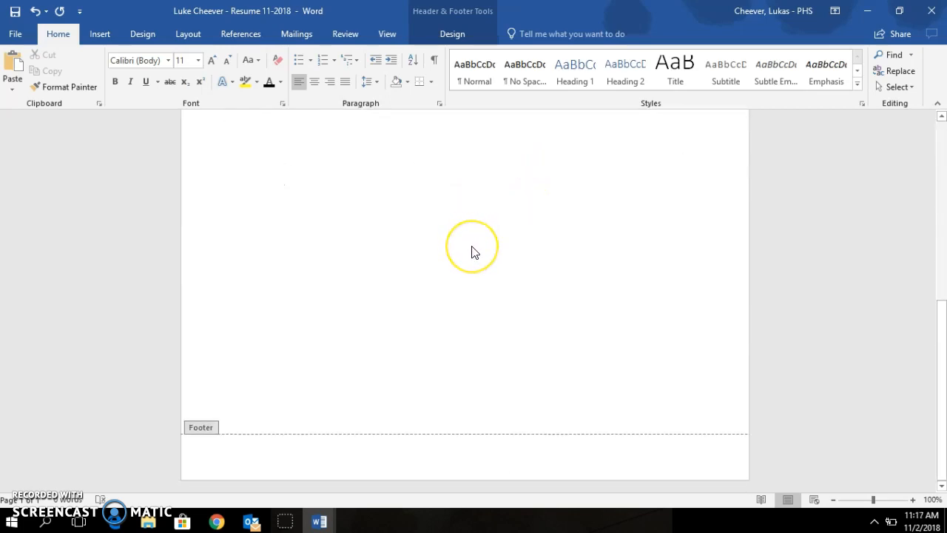
scroll(474, 250, "up", 10)
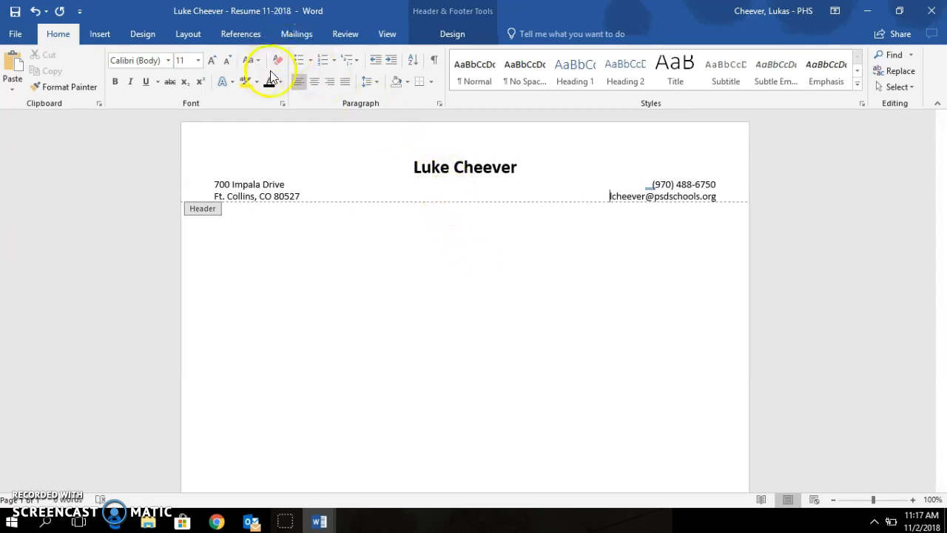
left_click(193, 39)
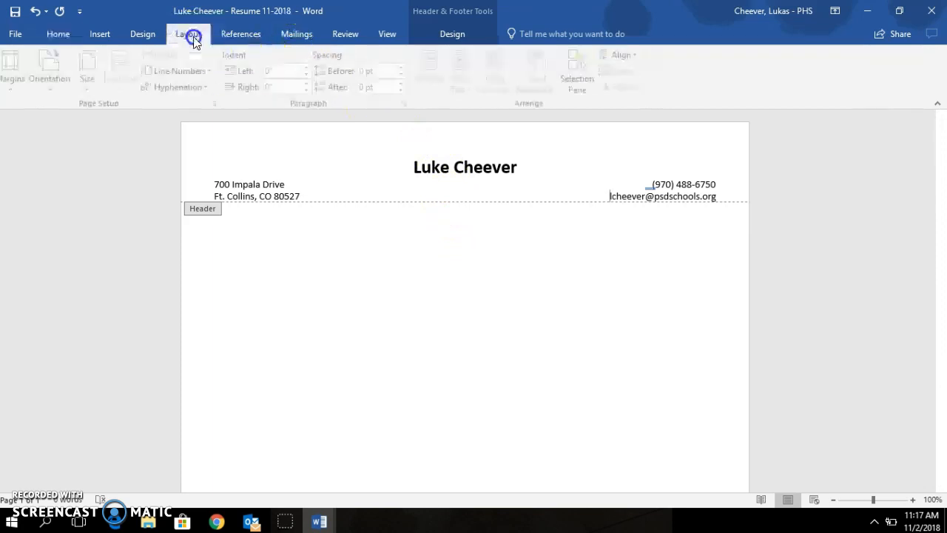
left_click(143, 35)
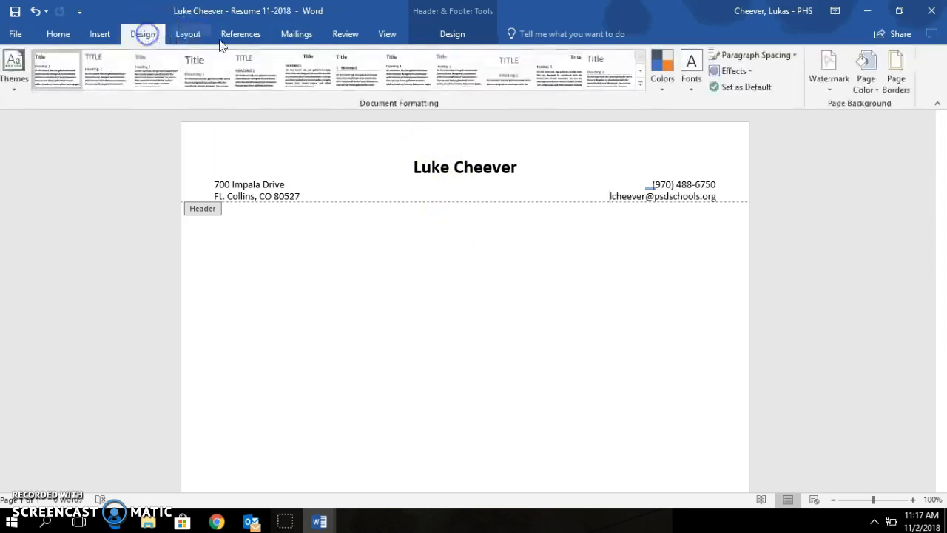
left_click(911, 65)
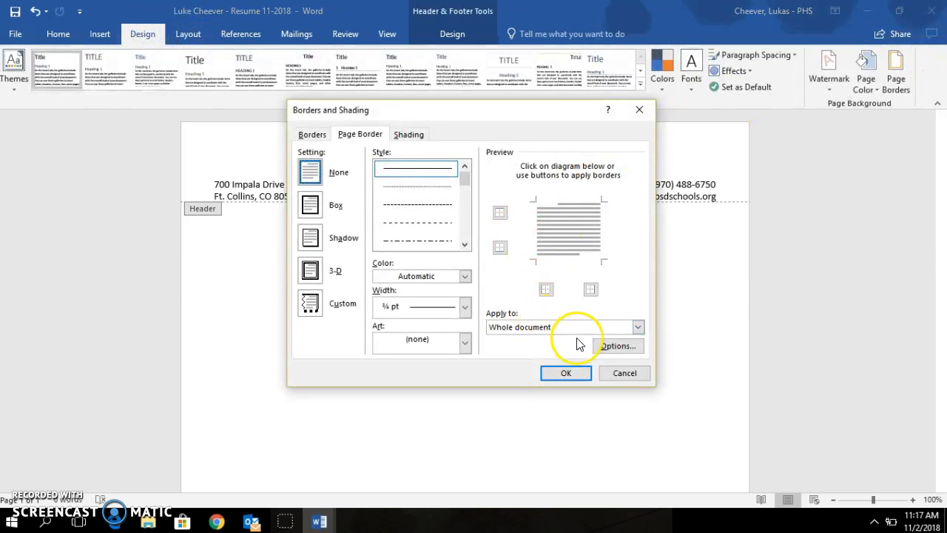
left_click(566, 374)
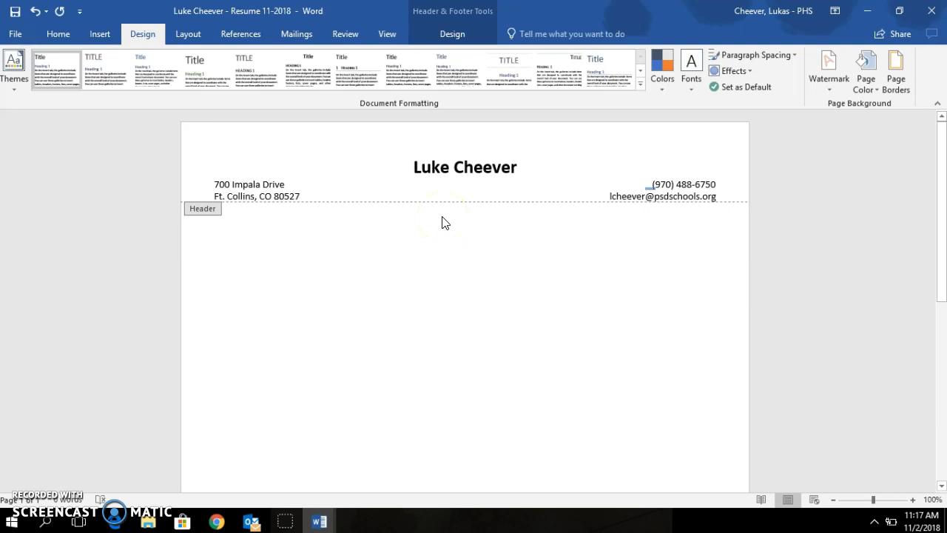
Step: Underline the whole name line in the header, then undo it because the blank space gets underlined
triple_click(459, 169)
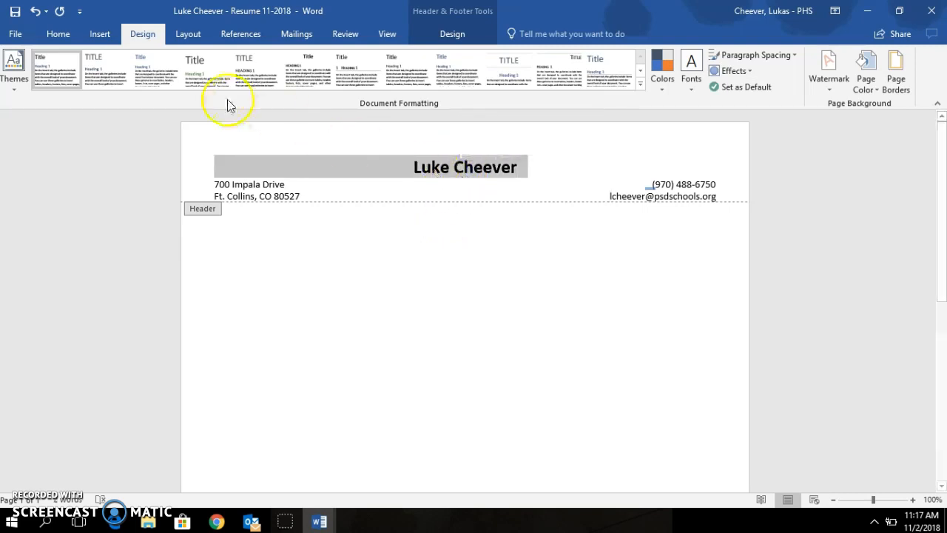
left_click(59, 34)
left_click(147, 81)
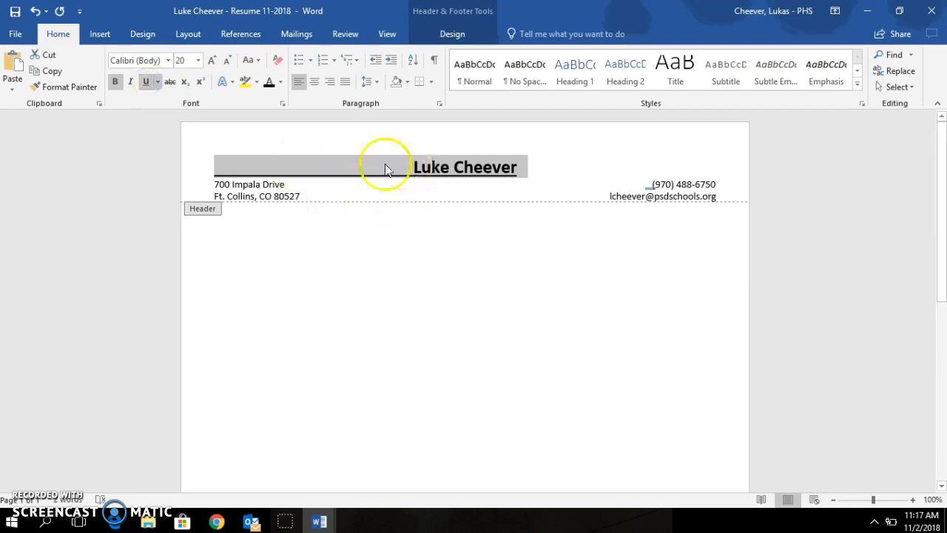
left_click(145, 81)
Step: Select only the name text and underline it, leaving the leading blank space plain
left_click(406, 167)
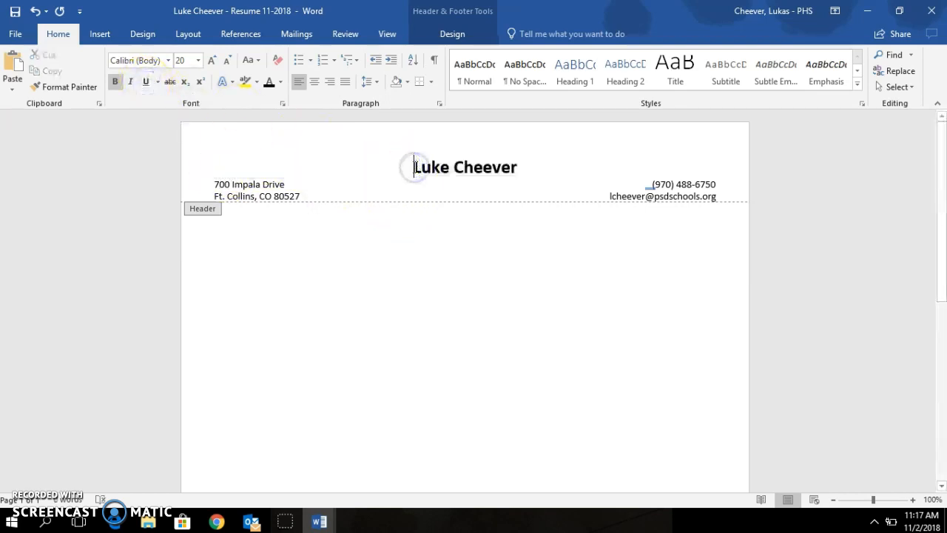
left_click_drag(406, 166, 449, 166)
left_click(415, 167)
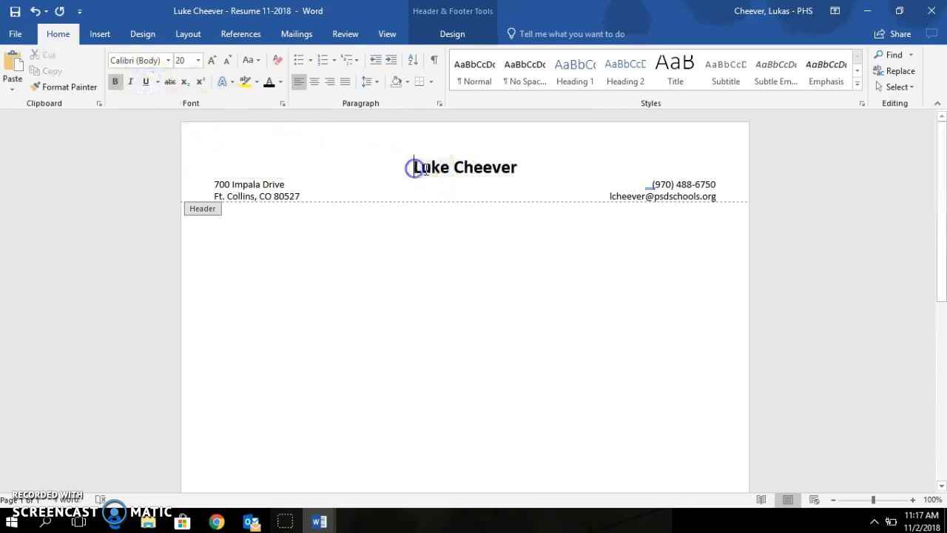
left_click_drag(519, 166, 447, 165)
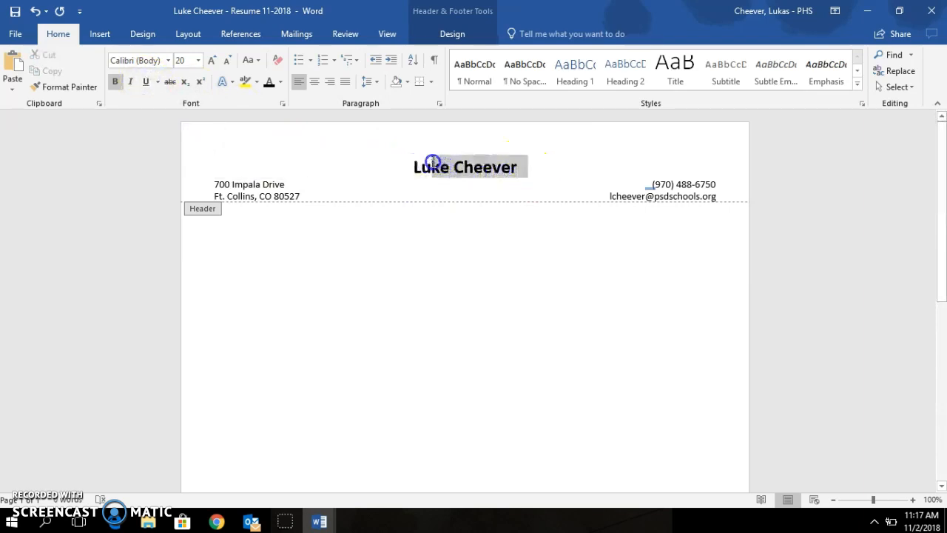
left_click_drag(415, 167, 415, 167)
left_click(145, 82)
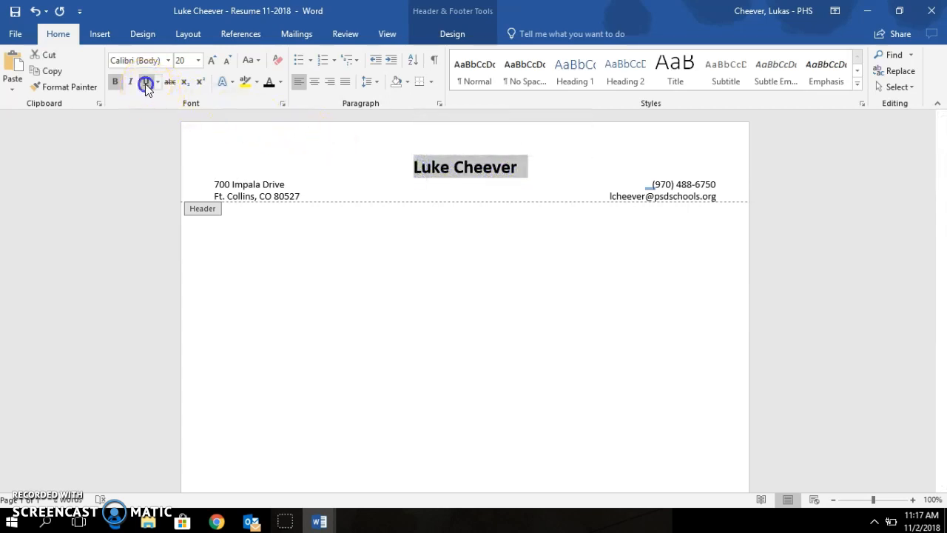
left_click(573, 194)
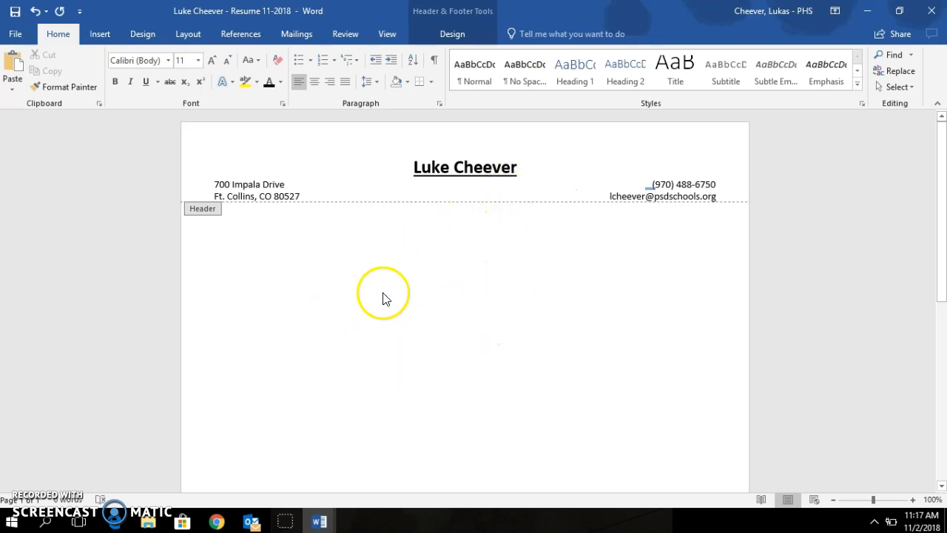
Step: Close the header and footer and return to the resume body below the contact lines
double_click(477, 291)
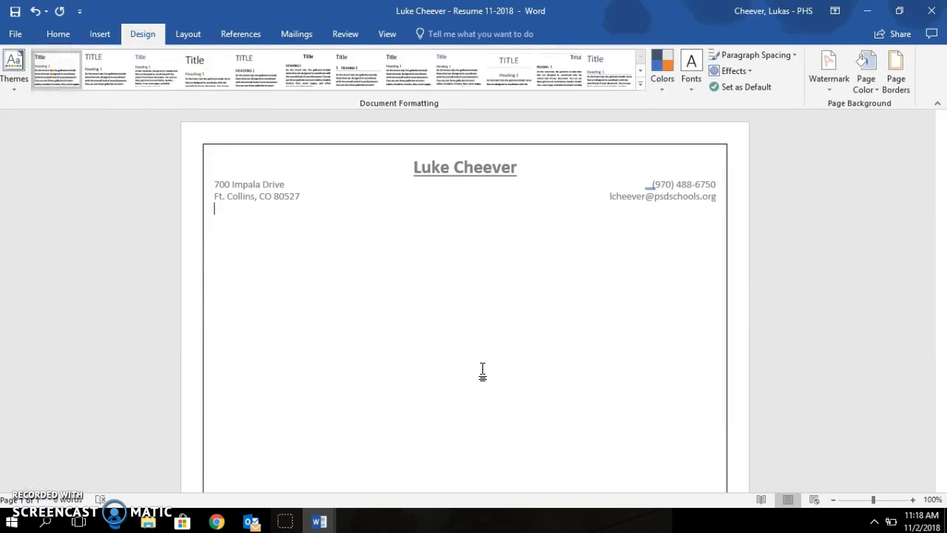
left_click(491, 278)
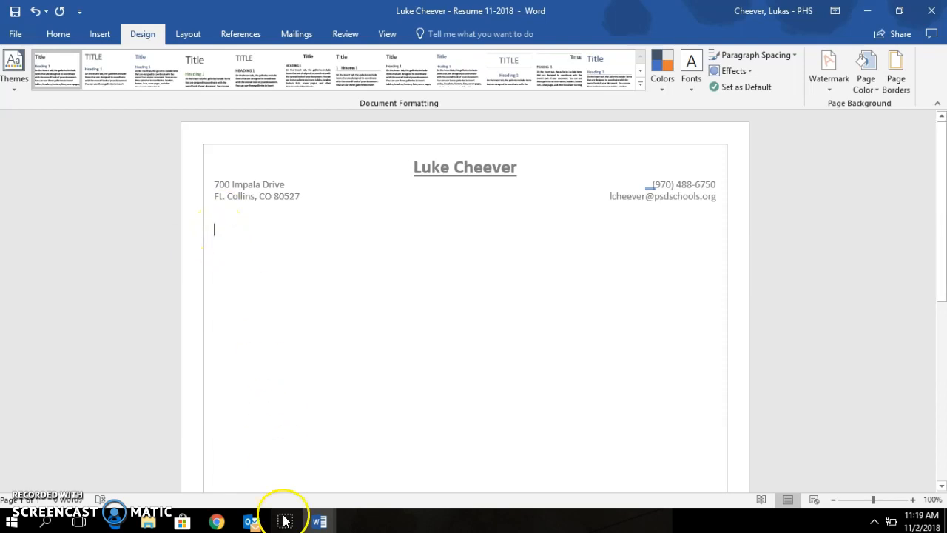
left_click(319, 522)
left_click(348, 503)
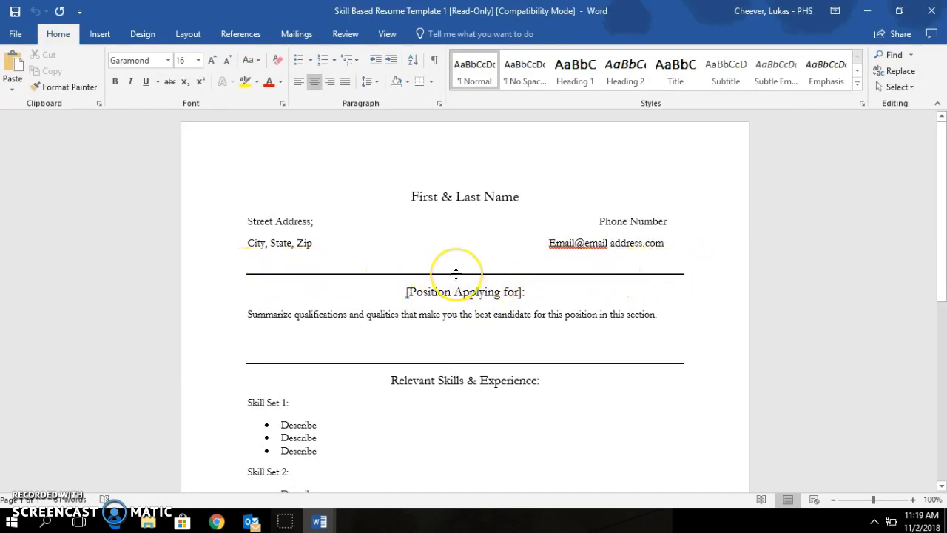
mouse_move(319, 522)
left_click(277, 470)
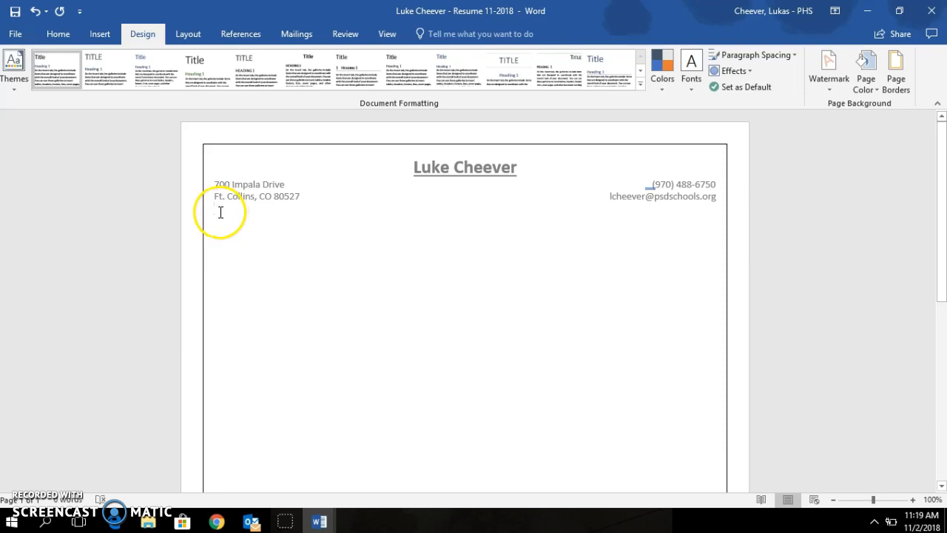
Step: Draw a straight Line shape across the page width beneath the address lines
left_click(100, 34)
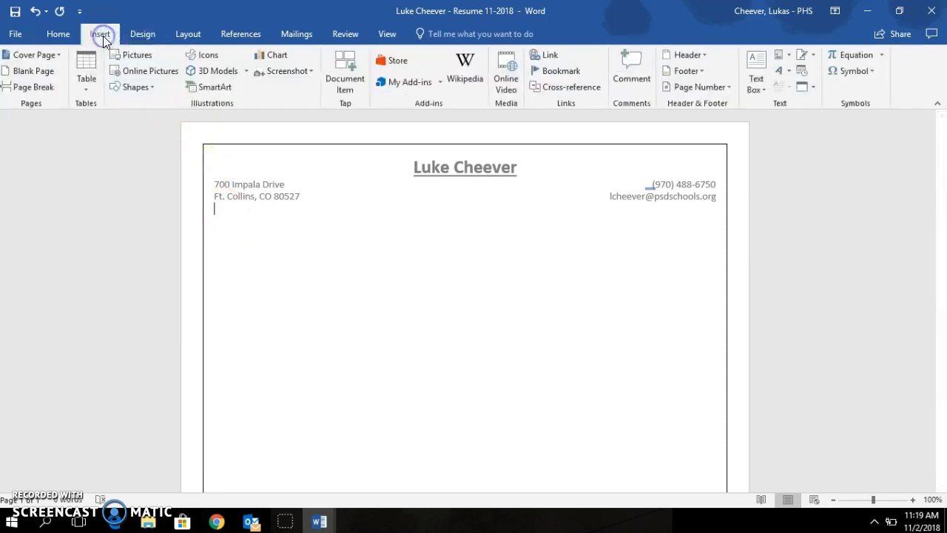
left_click(137, 92)
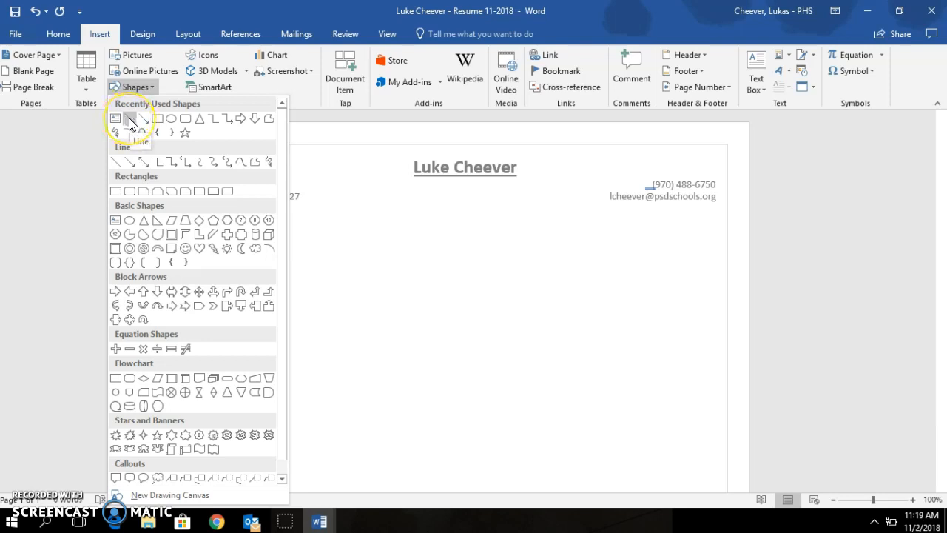
left_click(129, 118)
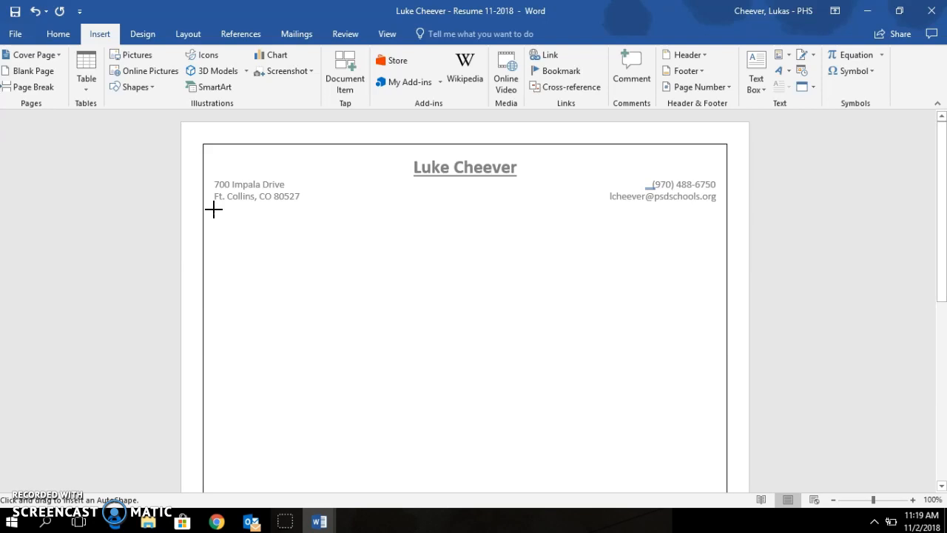
mouse_move(214, 208)
left_mouse_down()
mouse_move(351, 208)
mouse_move(525, 229)
mouse_move(628, 258)
mouse_move(711, 258)
left_mouse_up()
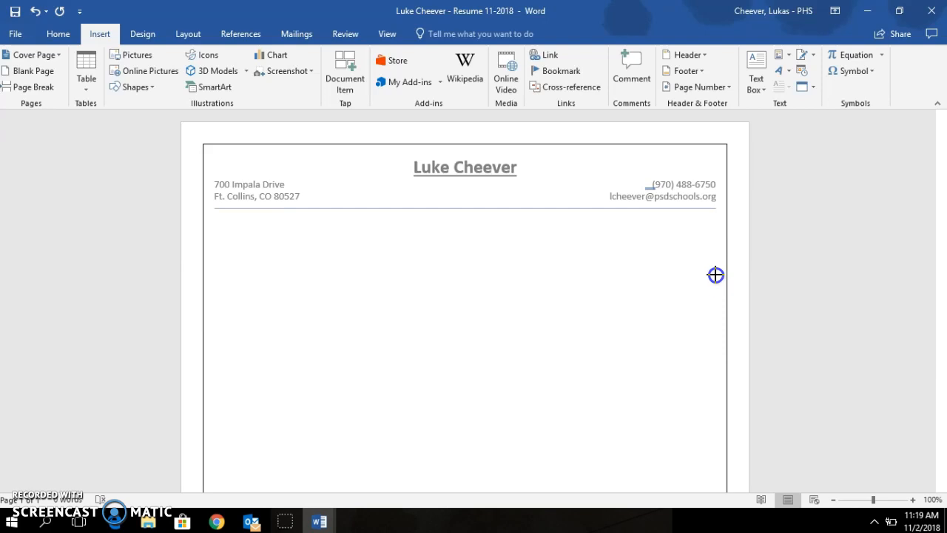
left_click_drag(716, 274, 717, 274)
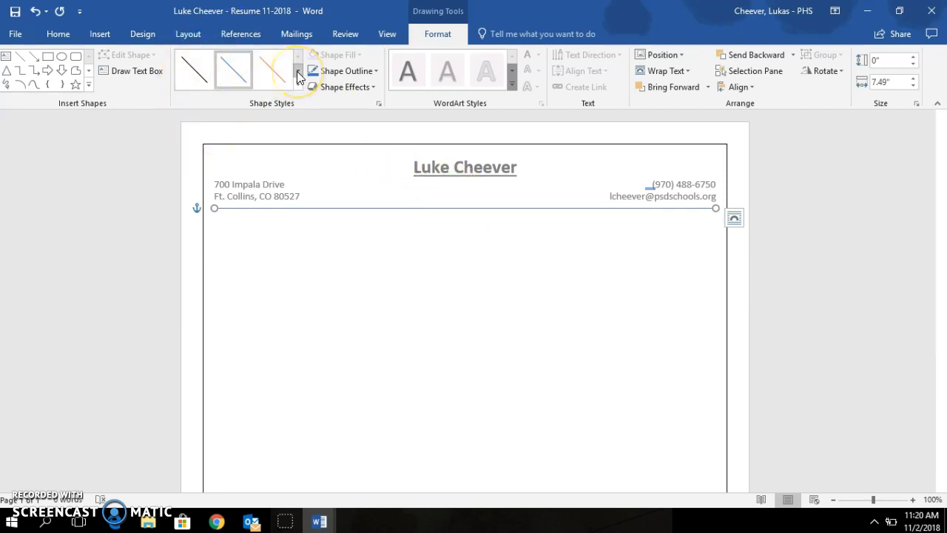
Step: Give the divider the solid black shape style, previewing glow and reflection effects without keeping them
left_click(195, 71)
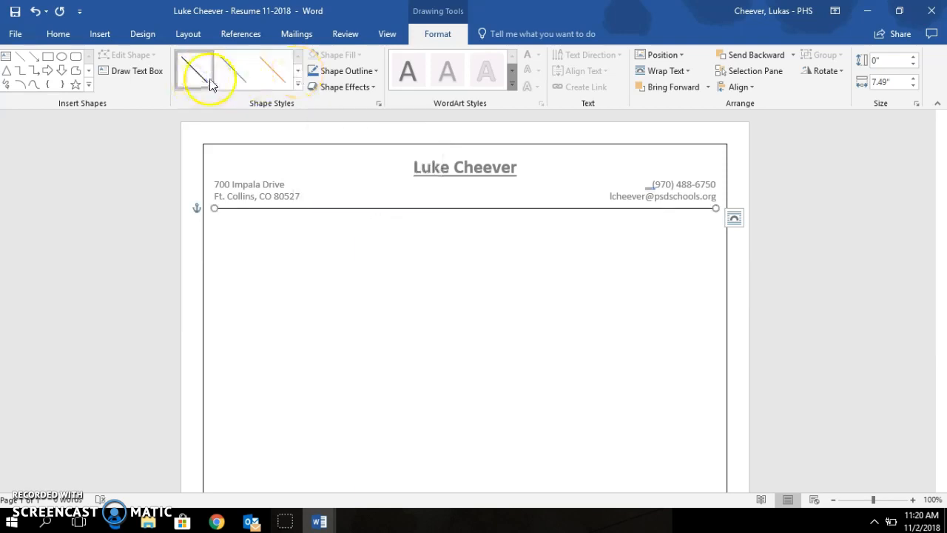
left_click(373, 86)
mouse_move(352, 206)
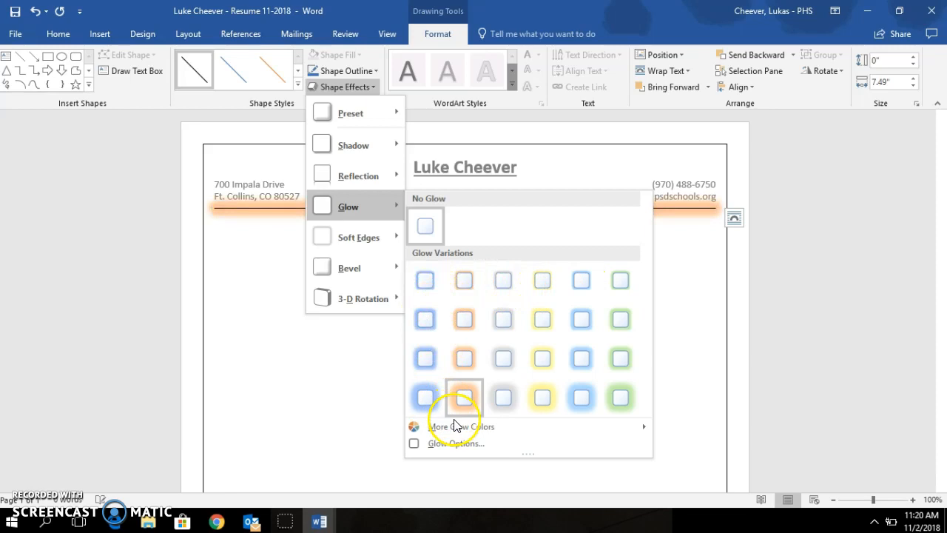
mouse_move(435, 426)
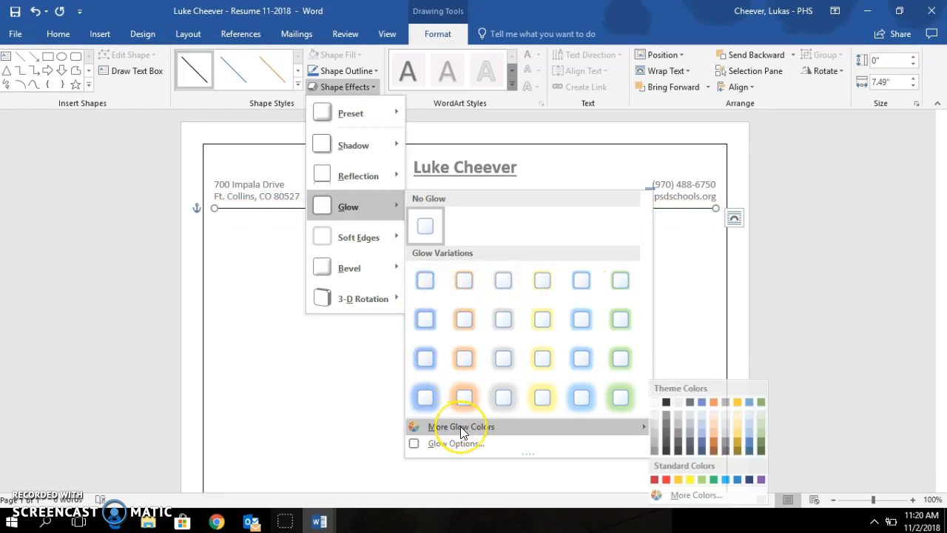
left_click(671, 413)
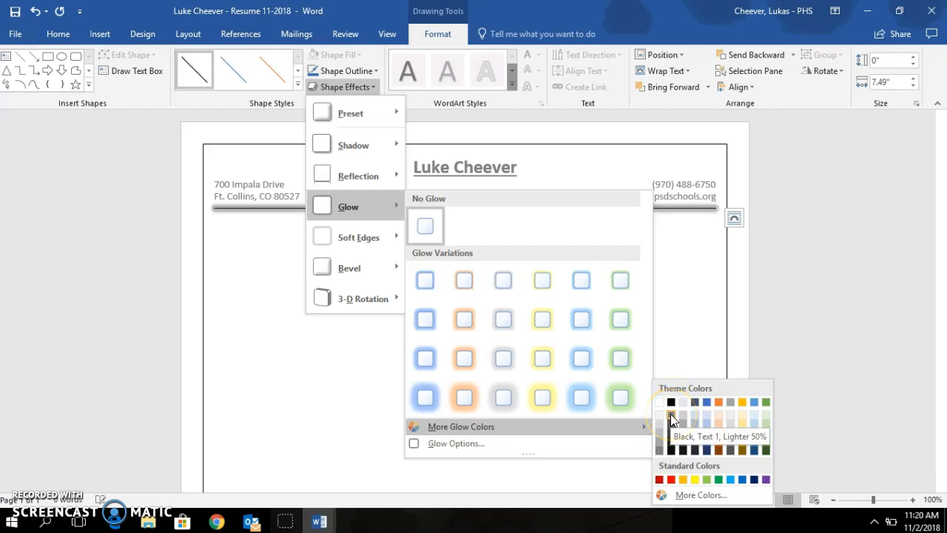
mouse_move(378, 183)
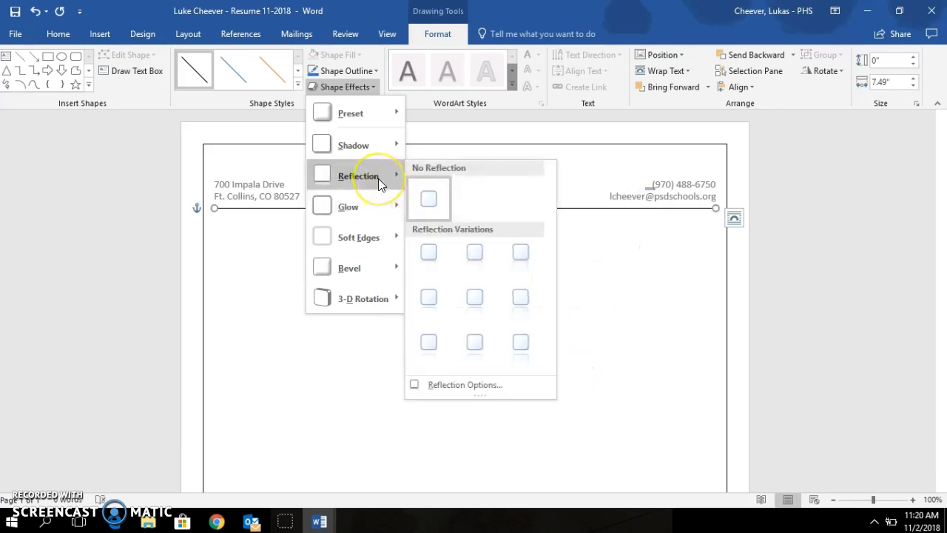
left_click(438, 259)
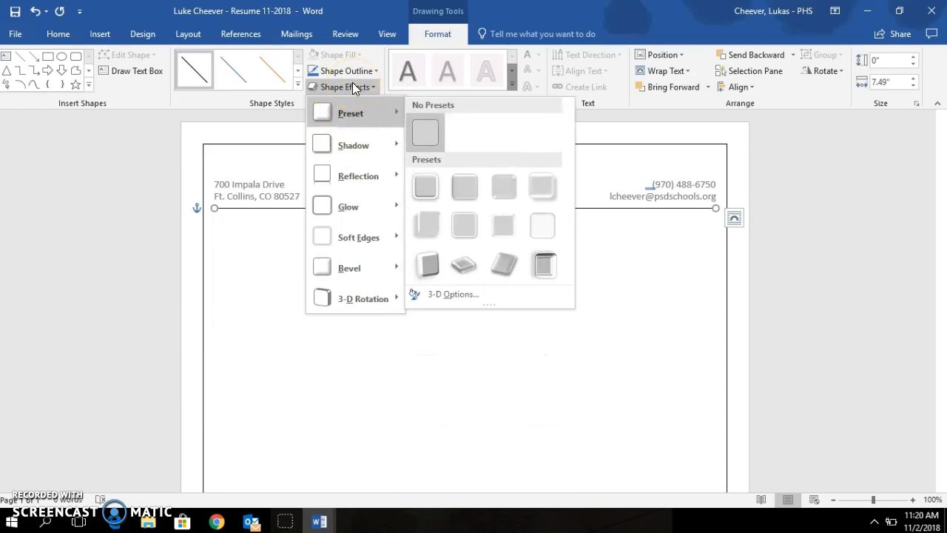
left_click(237, 102)
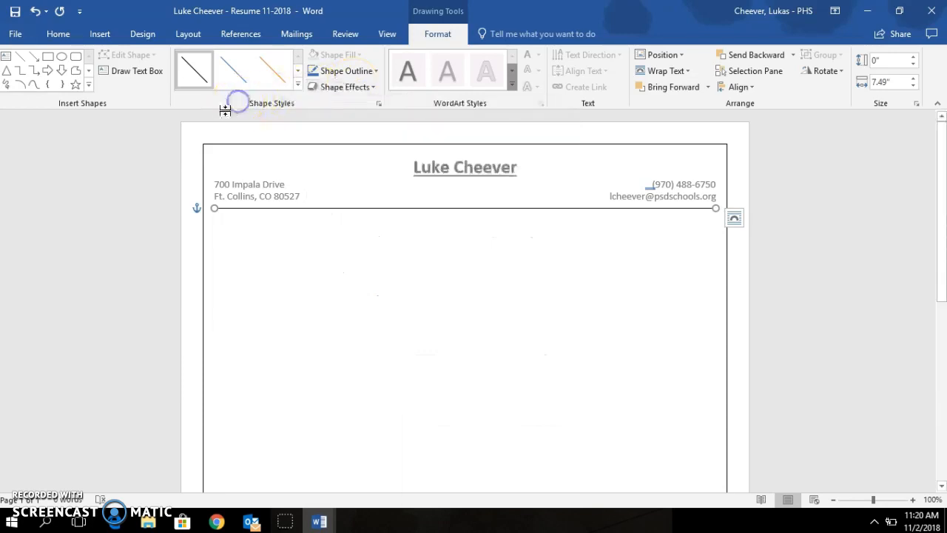
Step: Nudge the divider line with Ctrl+arrow keys until it sits just under the city and e-mail line
left_click(379, 209)
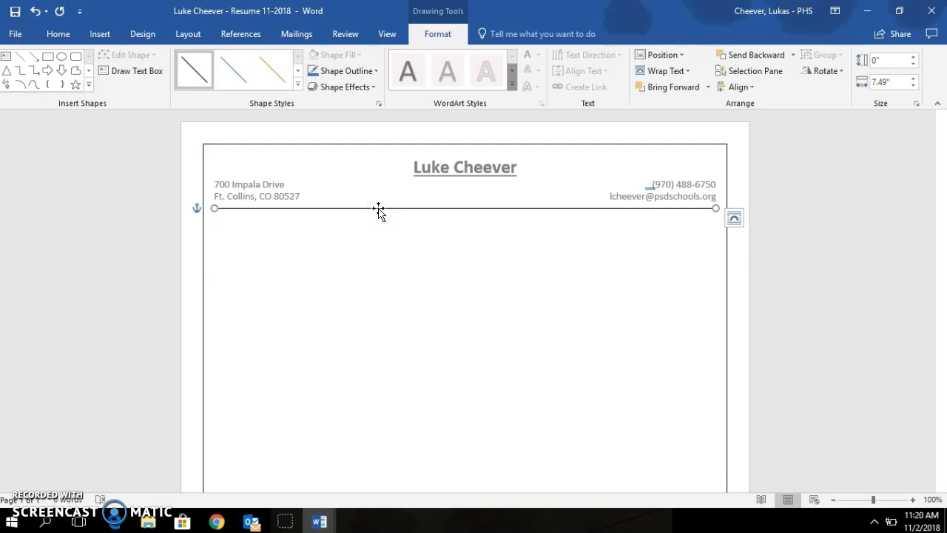
key("ctrl+Up")
key("ctrl+Up")
key("ctrl+Up")
key("ctrl+Up")
key("ctrl+Up")
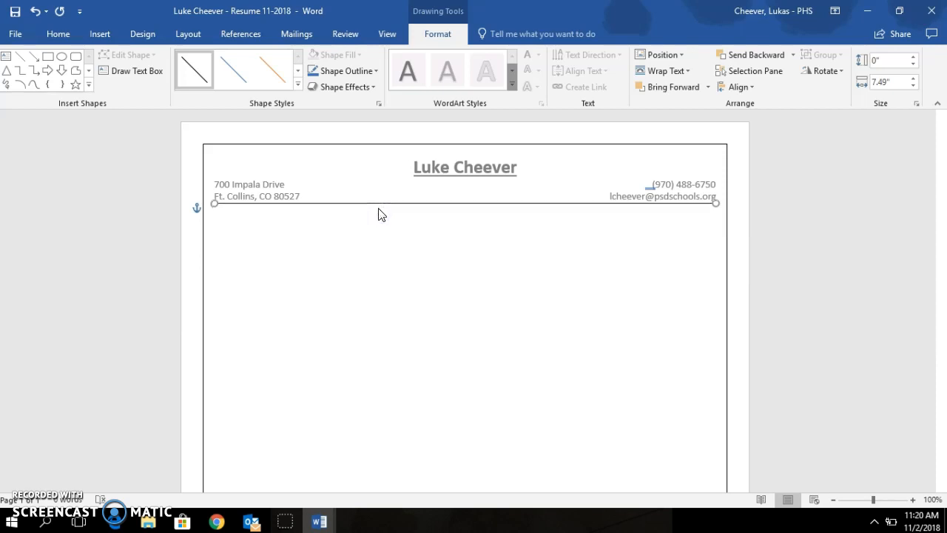
key("ctrl+Down")
key("ctrl+Down")
key("ctrl+Down")
key("ctrl+Down")
key("ctrl+Down")
key("ctrl+Down")
key("ctrl+Left")
key("ctrl+Left")
key("ctrl+Left")
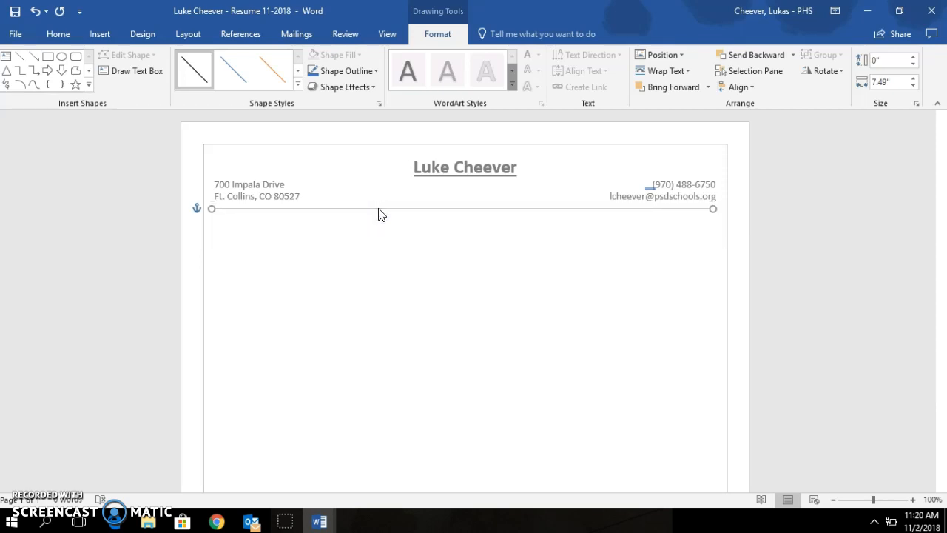
key("ctrl+Right")
key("ctrl+Right")
key("ctrl+Right")
key("ctrl+Right")
key("ctrl+Right")
key("ctrl+Right")
key("ctrl+Up")
key("ctrl+Up")
key("ctrl+Up")
key("ctrl+Up")
key("ctrl+Up")
key("ctrl+Up")
key("ctrl+Up")
key("ctrl+Up")
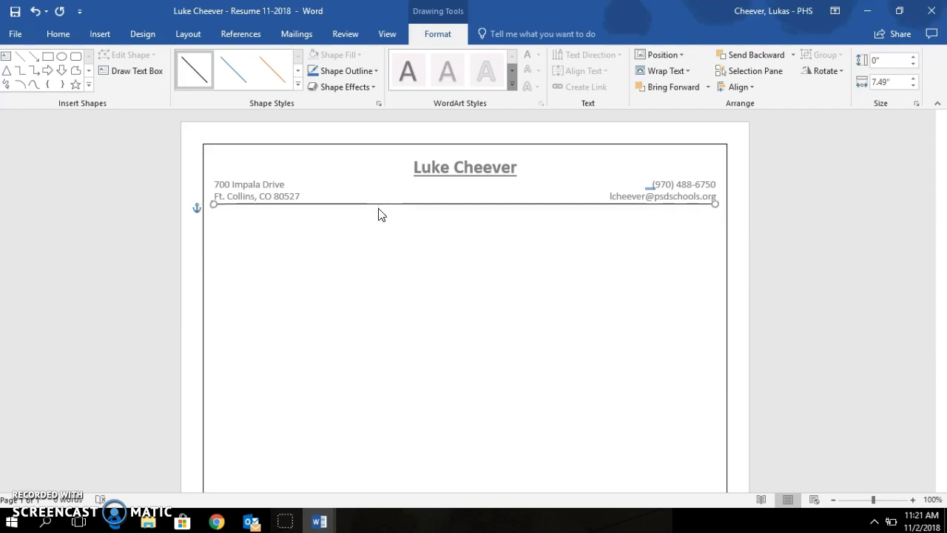
key("ctrl+Up")
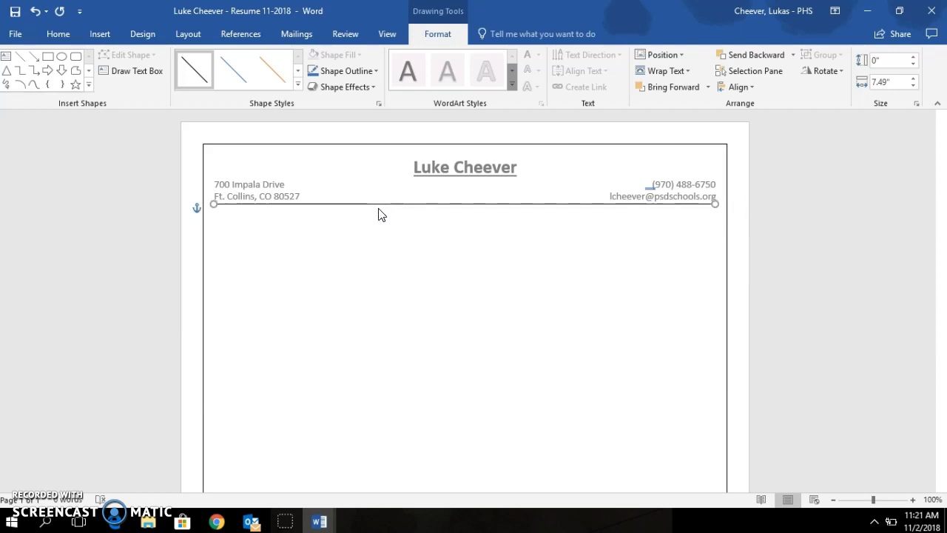
key("ctrl+Up")
key("ctrl+Up")
key("ctrl+Up")
key("ctrl+Up")
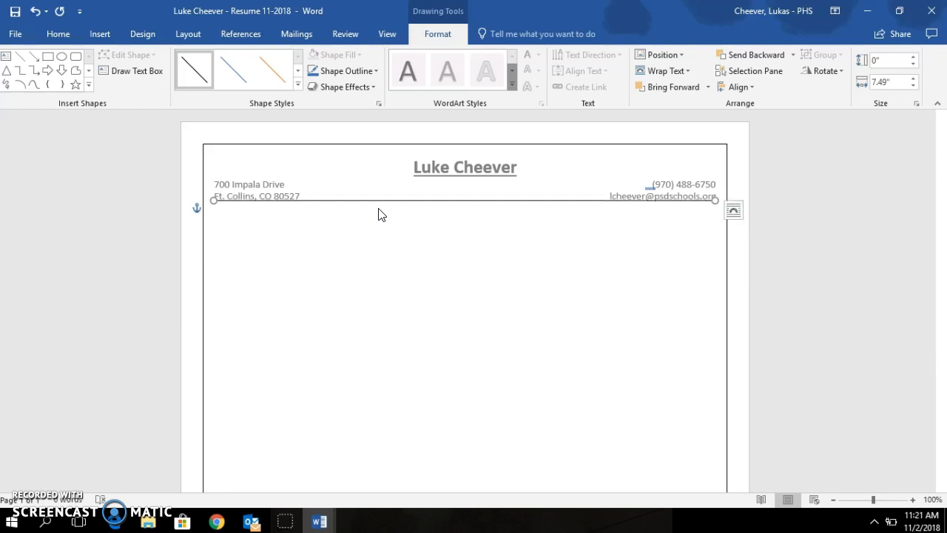
key("ctrl+Down")
key("ctrl+Down")
key("ctrl+Down")
key("ctrl+Down")
key("ctrl+Down")
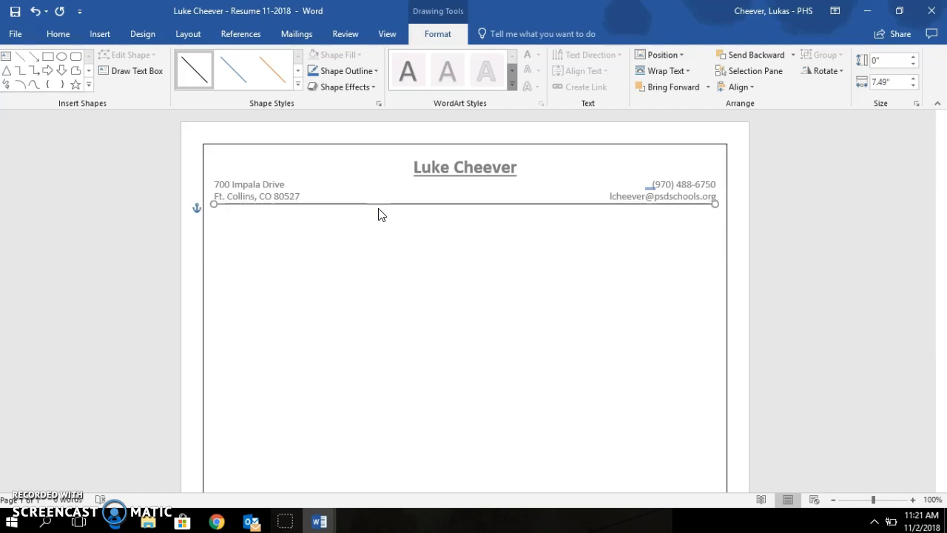
Step: Undo the last change, drop a trial blank paragraph, and nudge the divider line up
left_click(378, 207)
key("ctrl+z")
key("BackSpace")
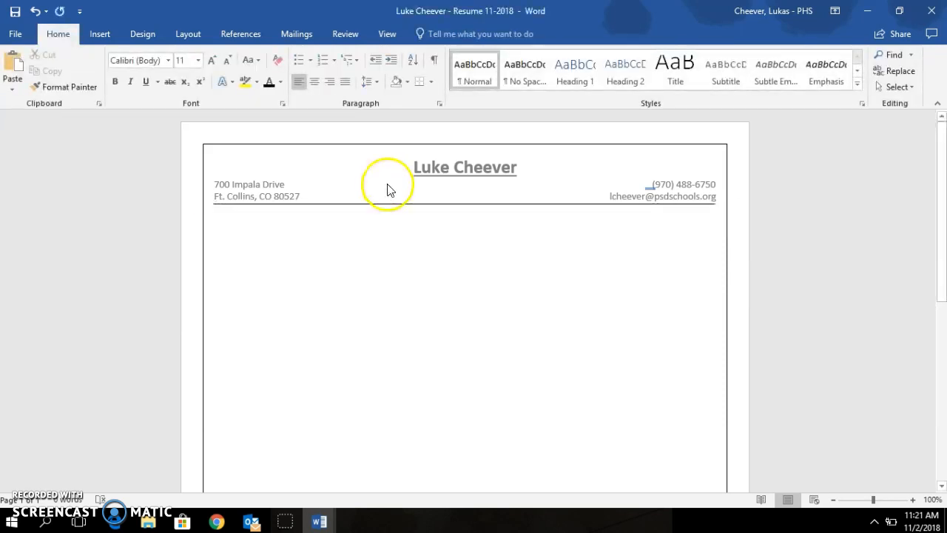
key("Return")
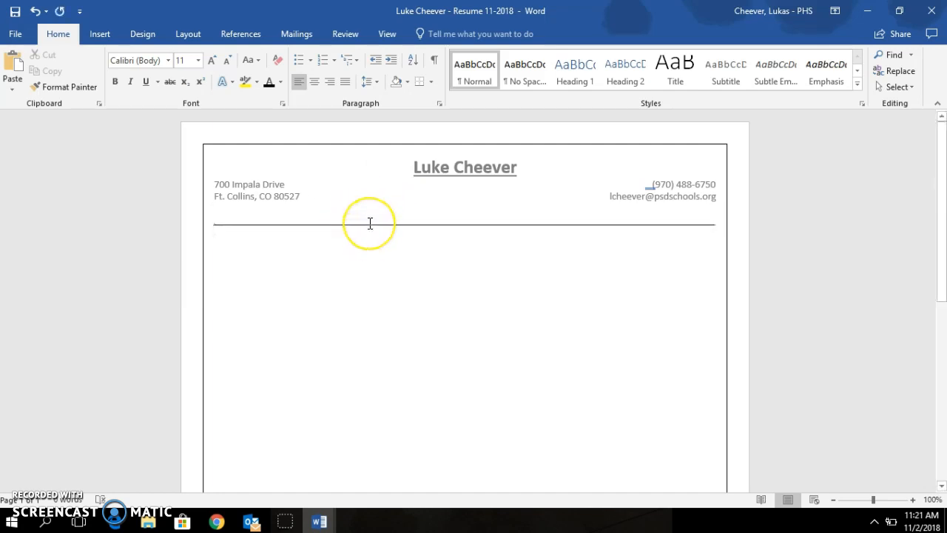
key("BackSpace")
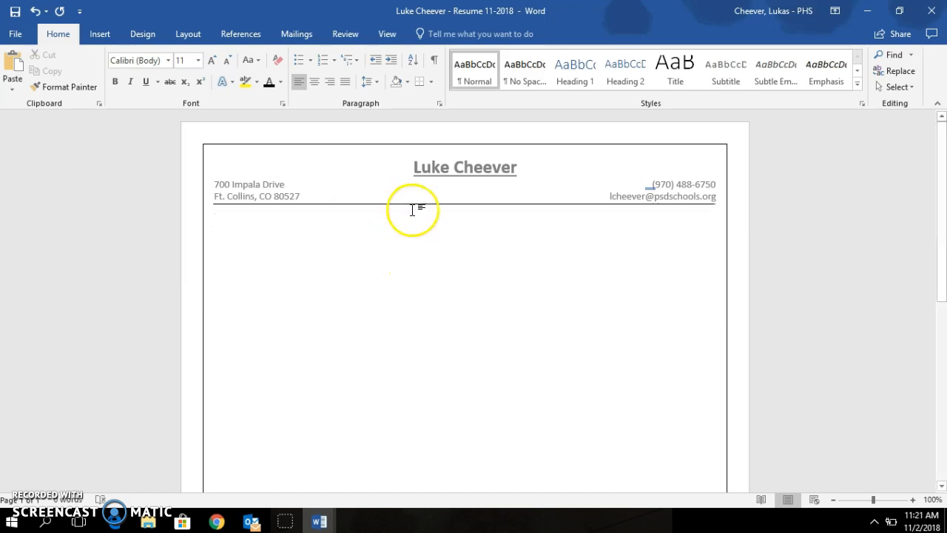
left_click(413, 204)
left_click(413, 203)
key("Up")
key("Up")
key("Up")
key("Up")
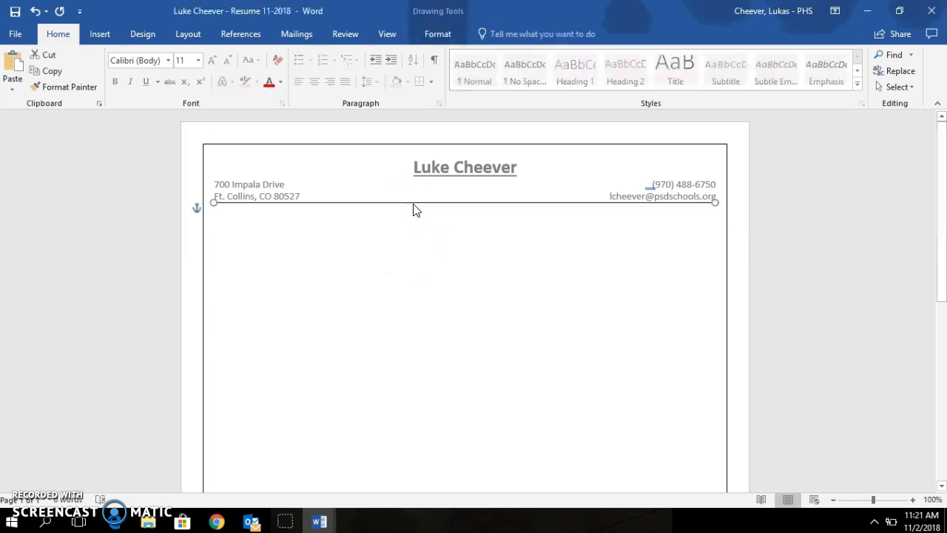
Step: Add an empty paragraph below the header, keeping the divider tucked under the address lines
left_click(416, 210)
key("Return")
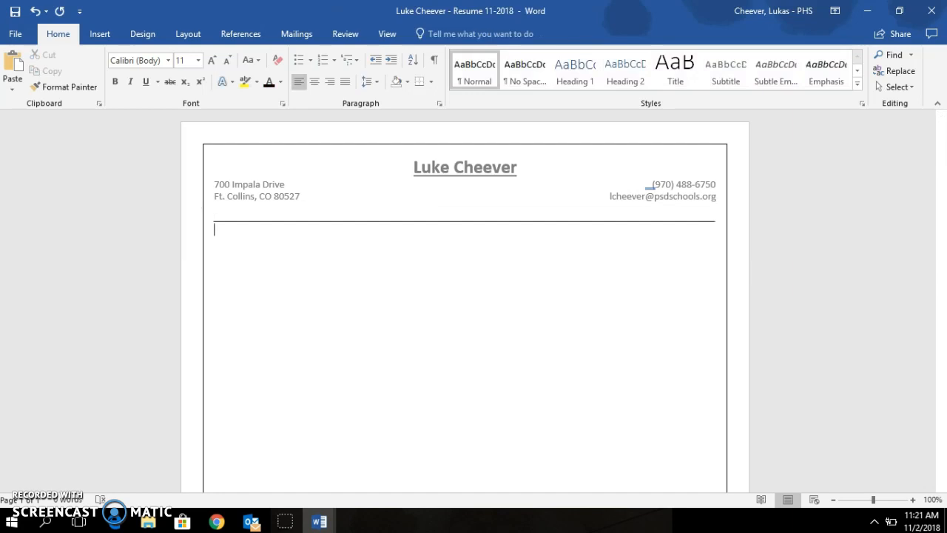
left_click(419, 222)
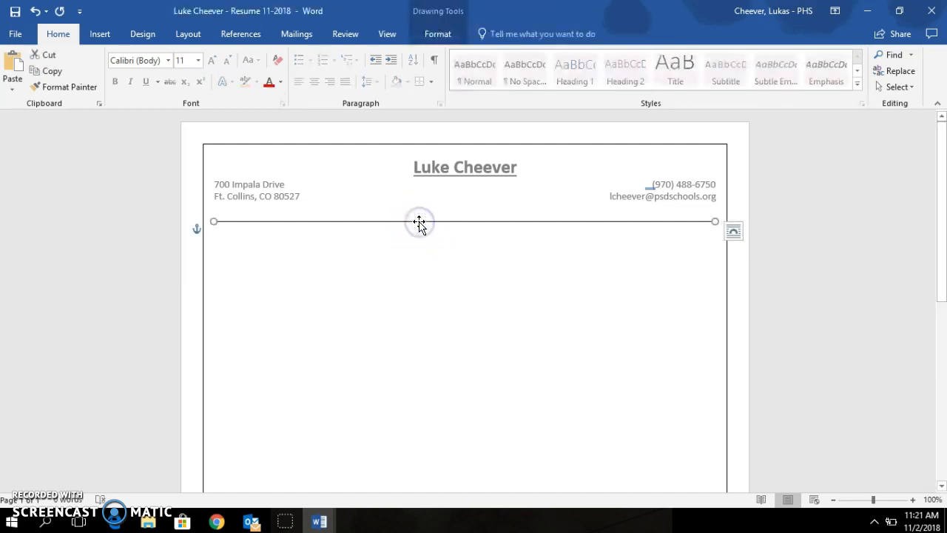
key("Up")
key("Up")
key("Up")
key("Up")
key("Up")
key("Up")
key("Up")
key("Up")
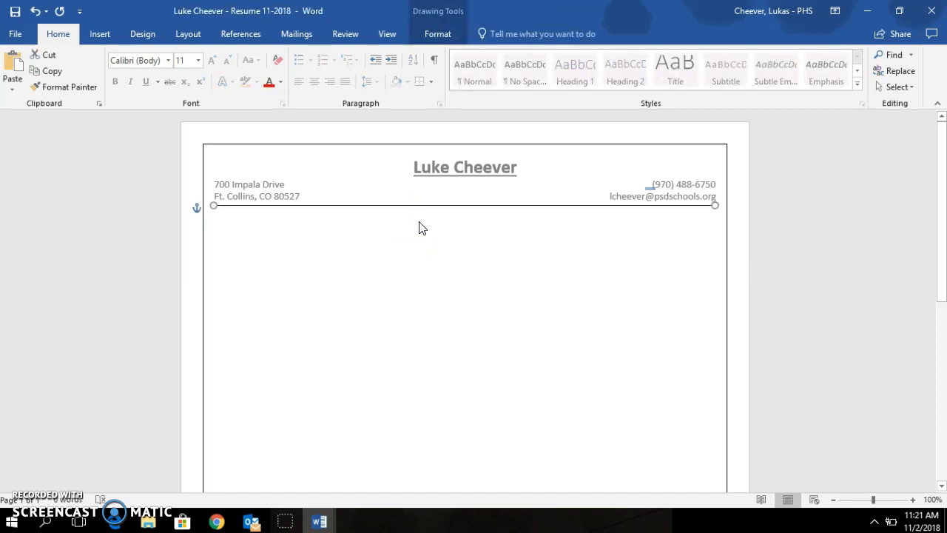
left_click(418, 226)
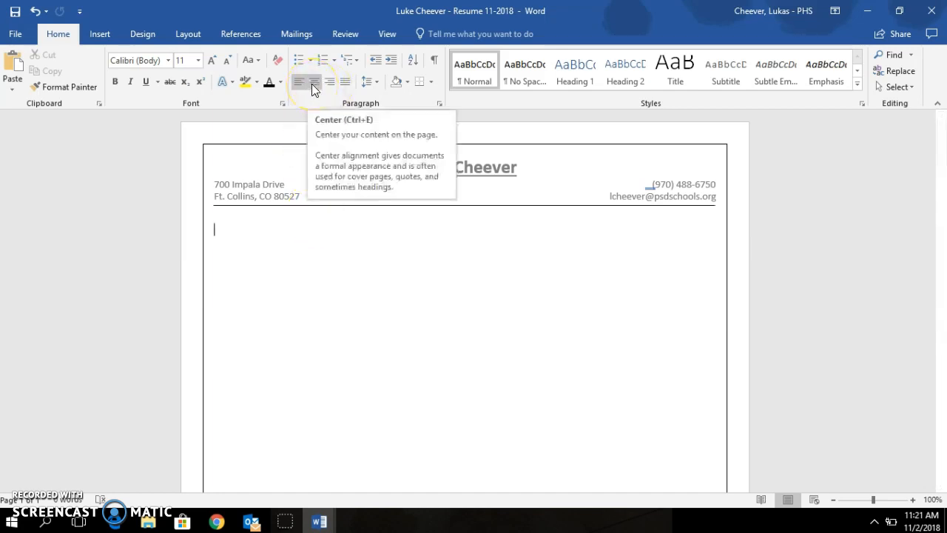
Step: Leave the Skill Based Resume Template and bring the resume forward, placing the cursor below its header
mouse_move(319, 520)
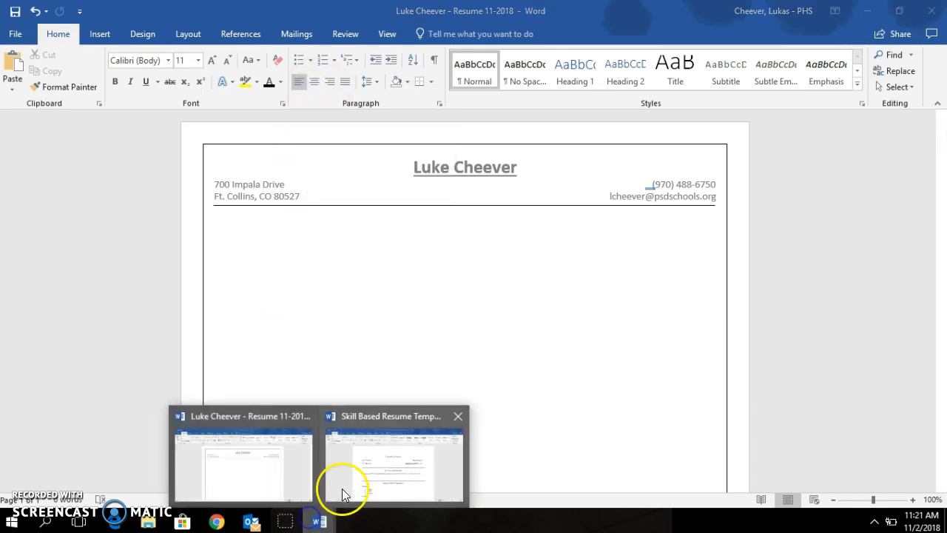
left_click(342, 494)
scroll(370, 429, "down", 1)
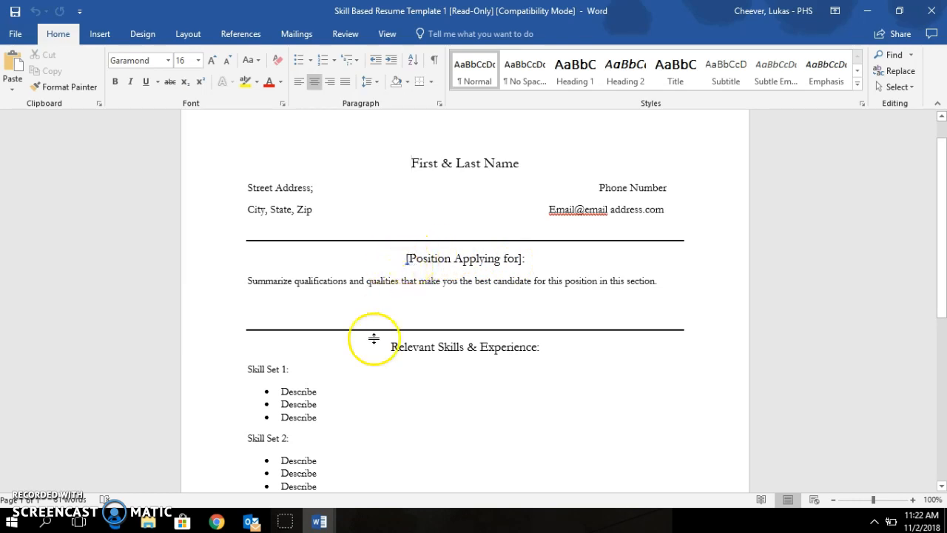
left_click(320, 523)
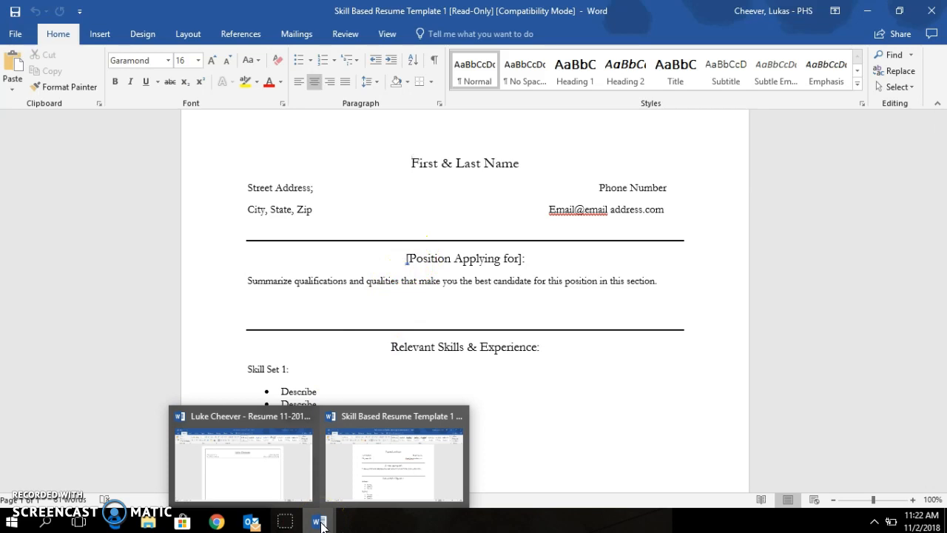
left_click(296, 491)
left_click(399, 238)
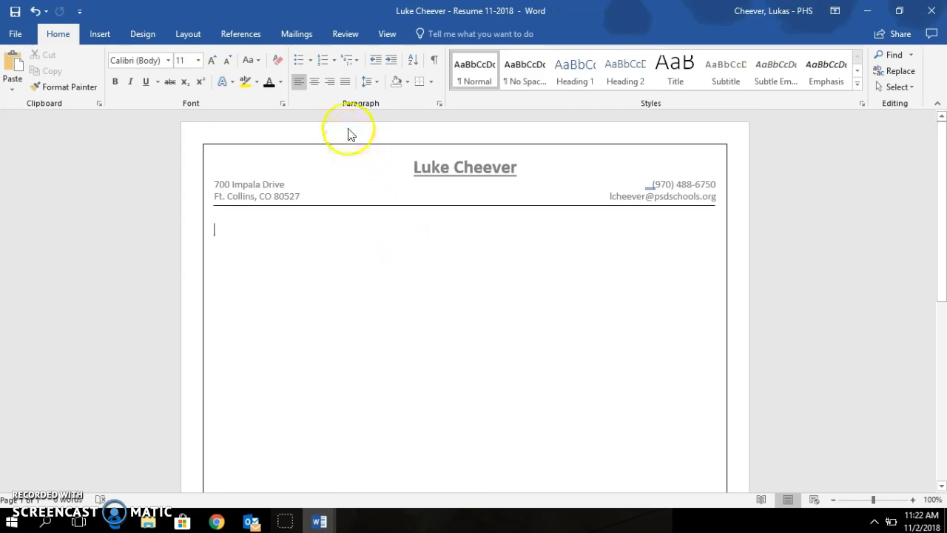
Step: Type the centred title 'Costco Customer Service Representative' below the divider
left_click(313, 82)
left_click(416, 166)
type("C")
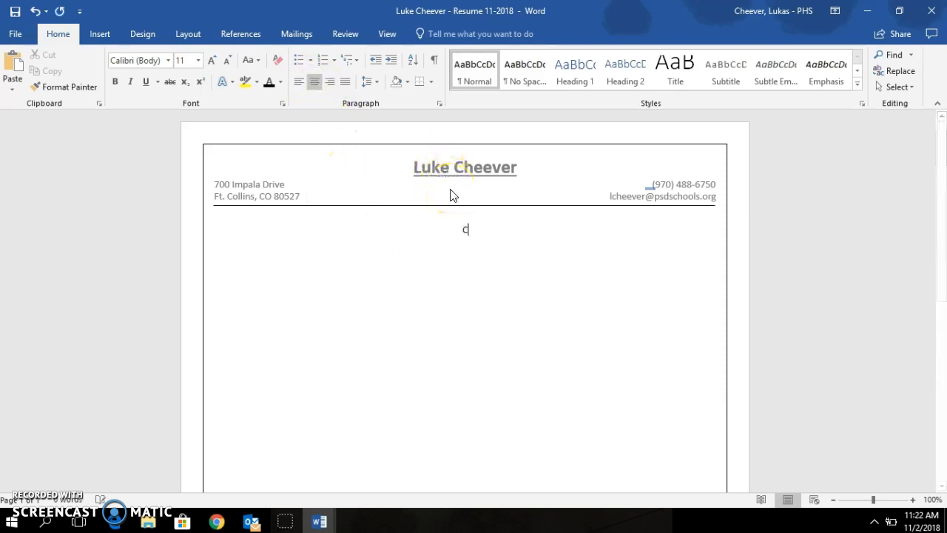
type("ostco Customer Service Representative")
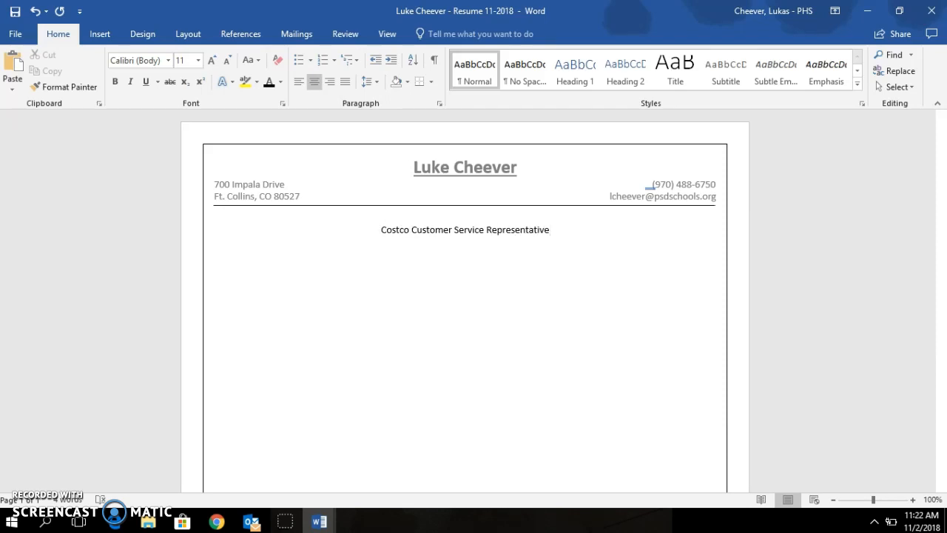
Step: Make the title 12 point and bold, then start a new line beneath it
triple_click(446, 235)
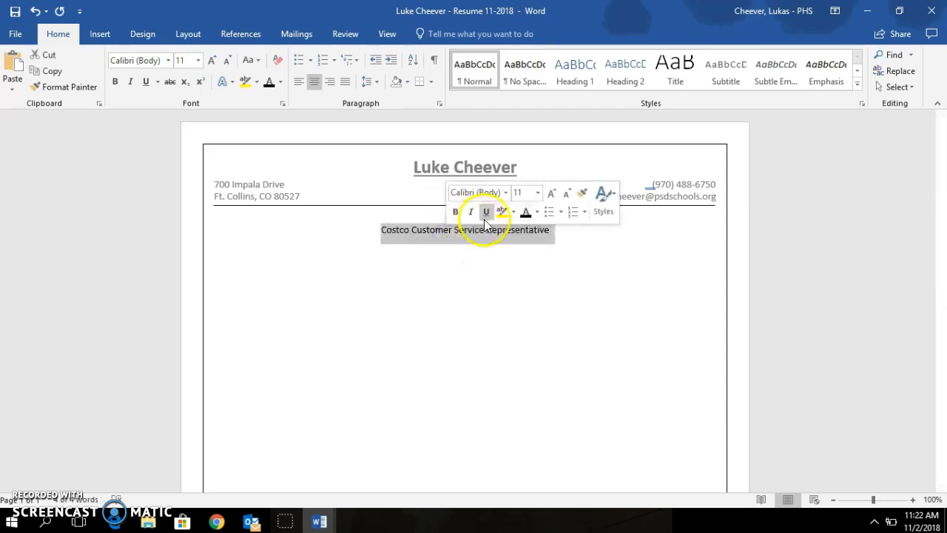
left_click(538, 193)
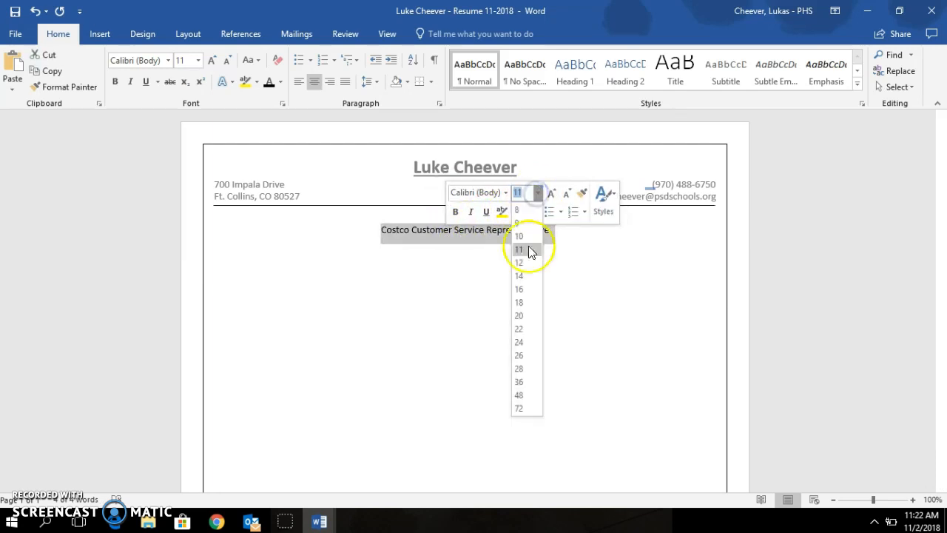
left_click(527, 262)
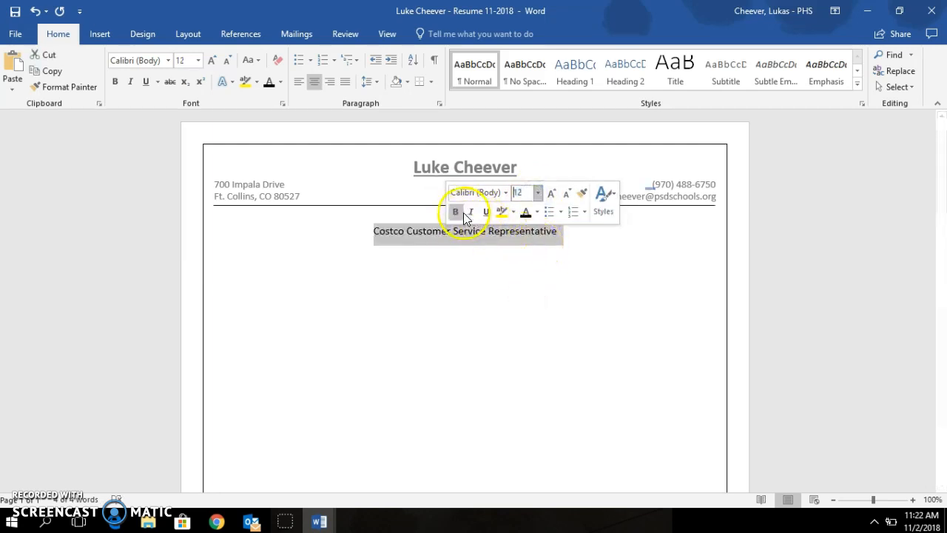
left_click(457, 213)
left_click(512, 236)
left_click(562, 230)
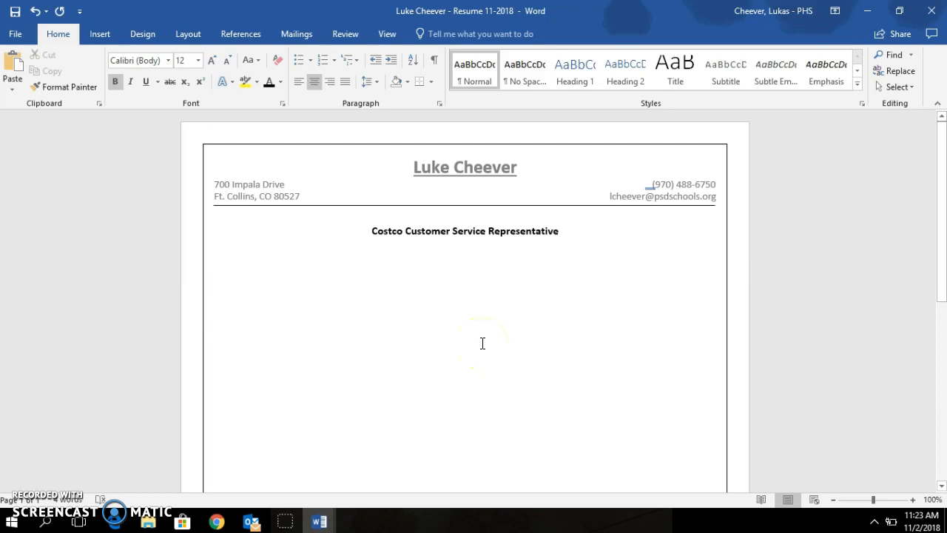
key("Return")
Step: Set 1.0 line spacing and remove the space after the paragraph
left_click(374, 83)
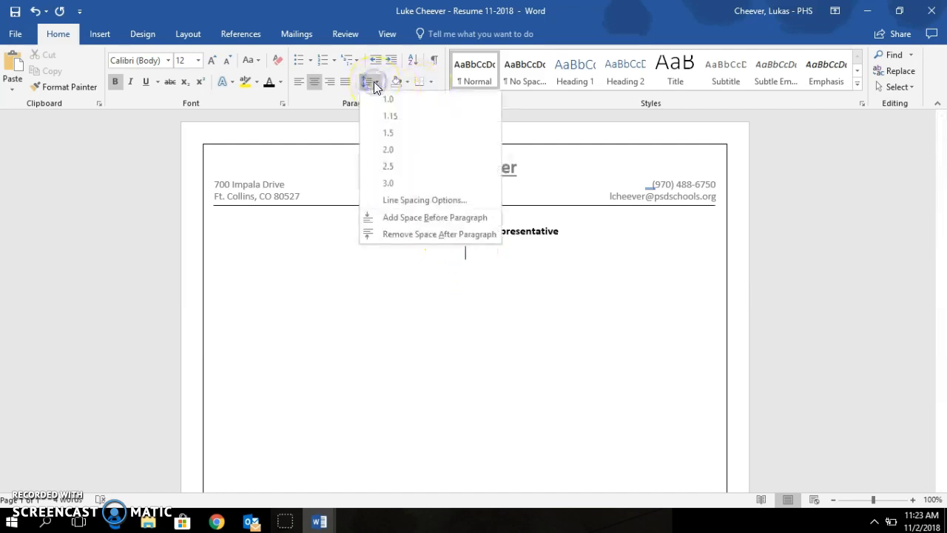
left_click(407, 234)
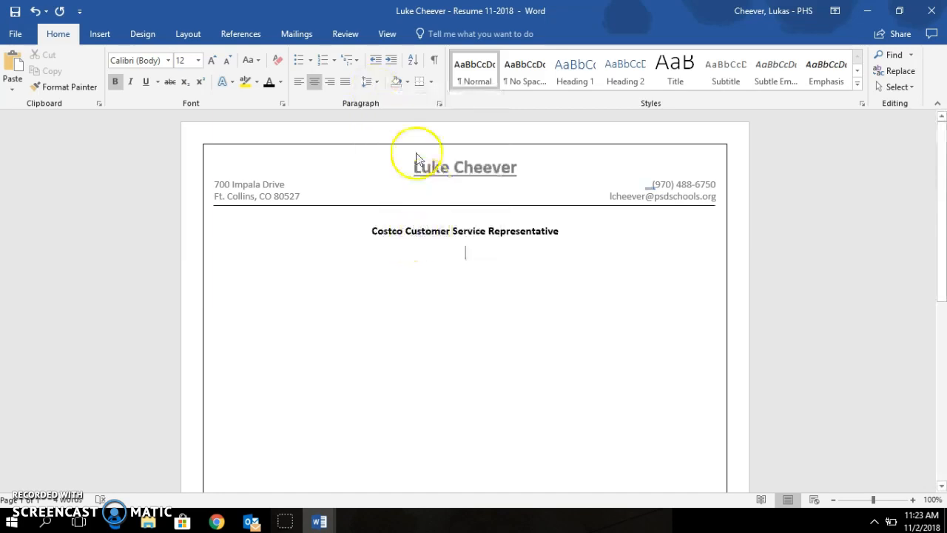
left_click(371, 81)
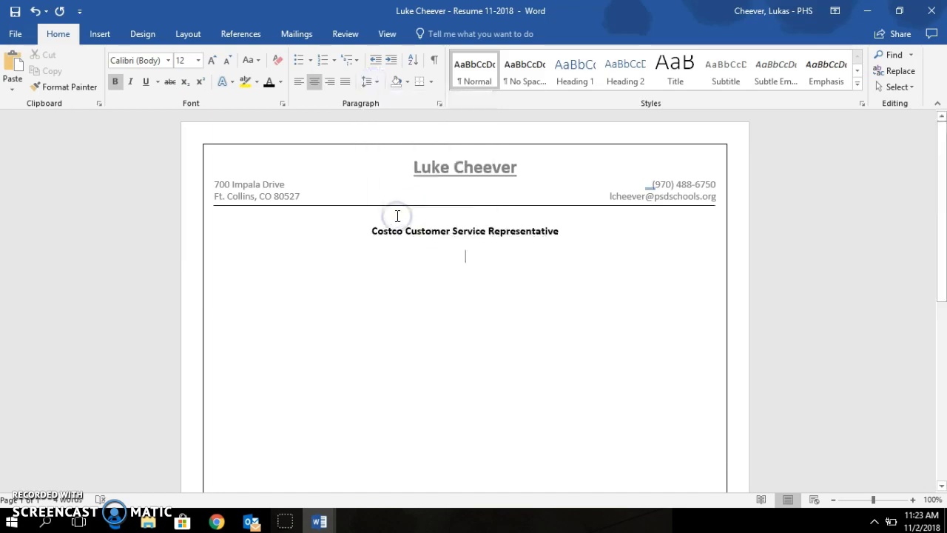
left_click(368, 83)
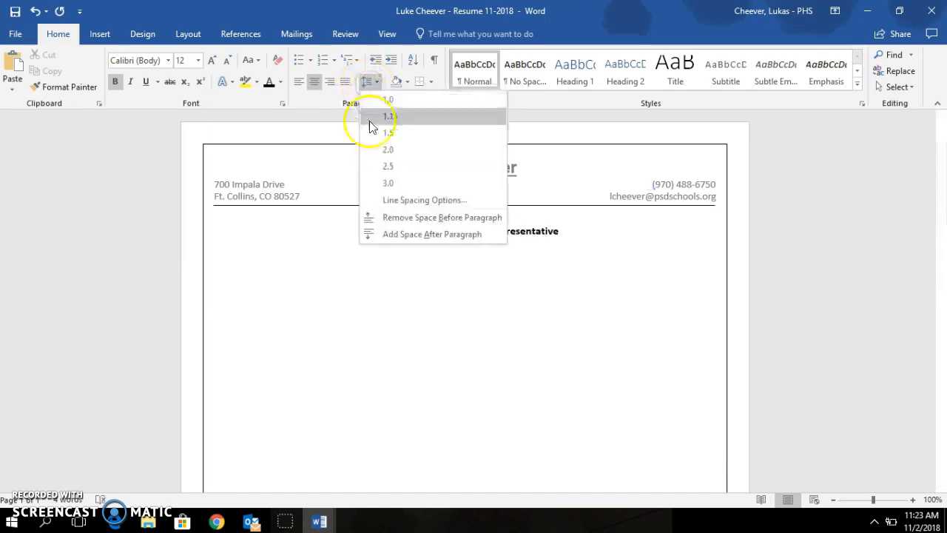
left_click(371, 99)
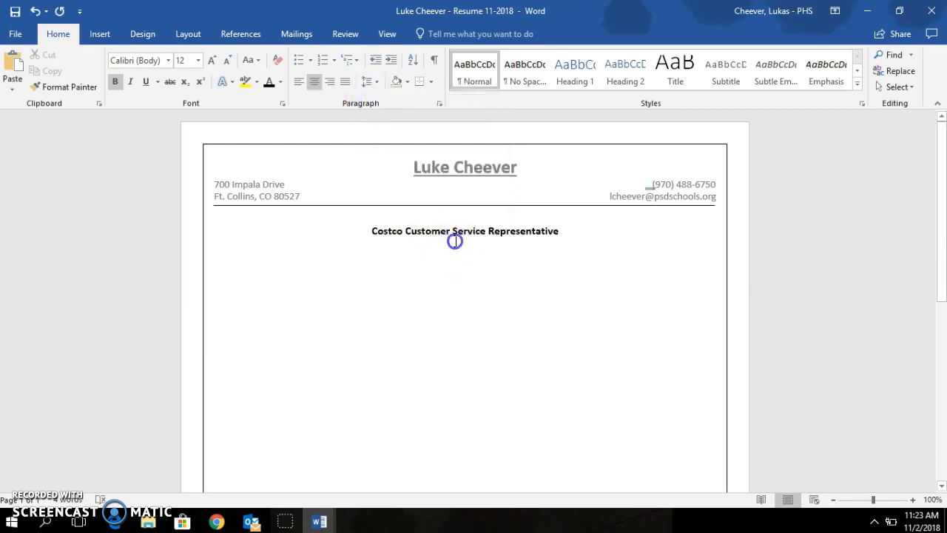
left_click(570, 234)
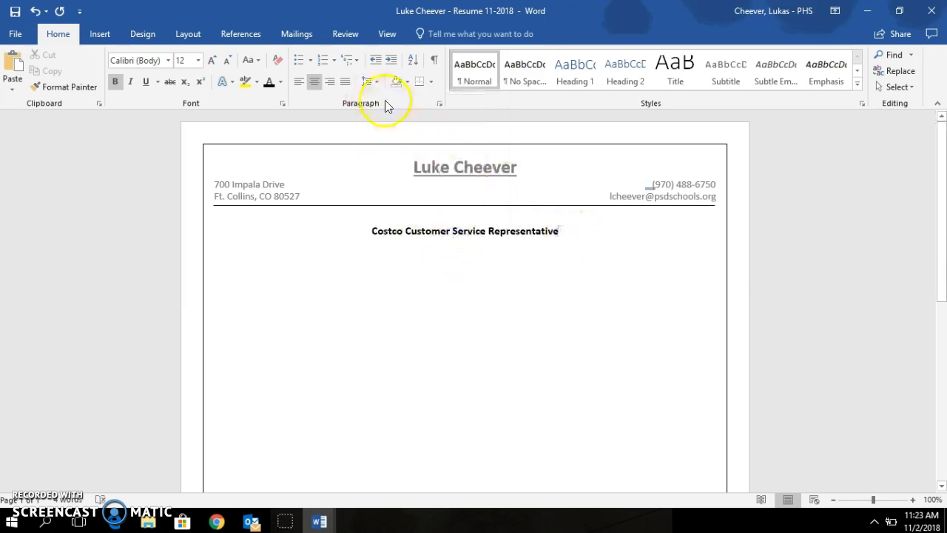
Step: Remove the space after and before the title paragraph, then start the next line directly beneath it
left_click(368, 81)
left_click(415, 234)
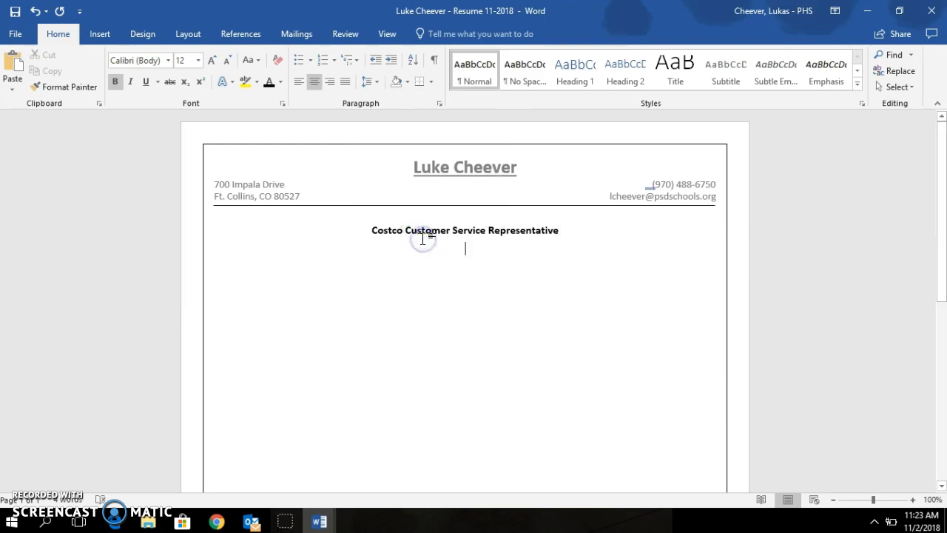
left_click(368, 81)
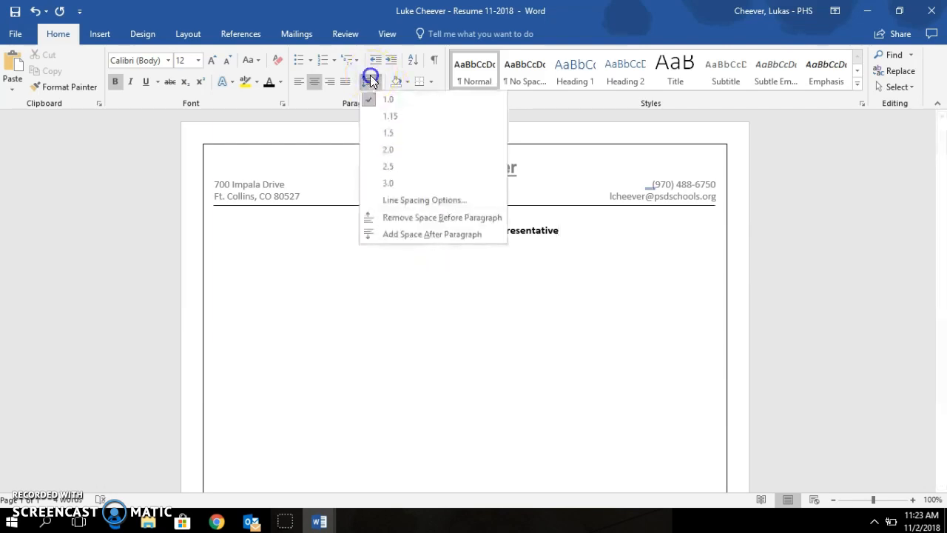
left_click(432, 219)
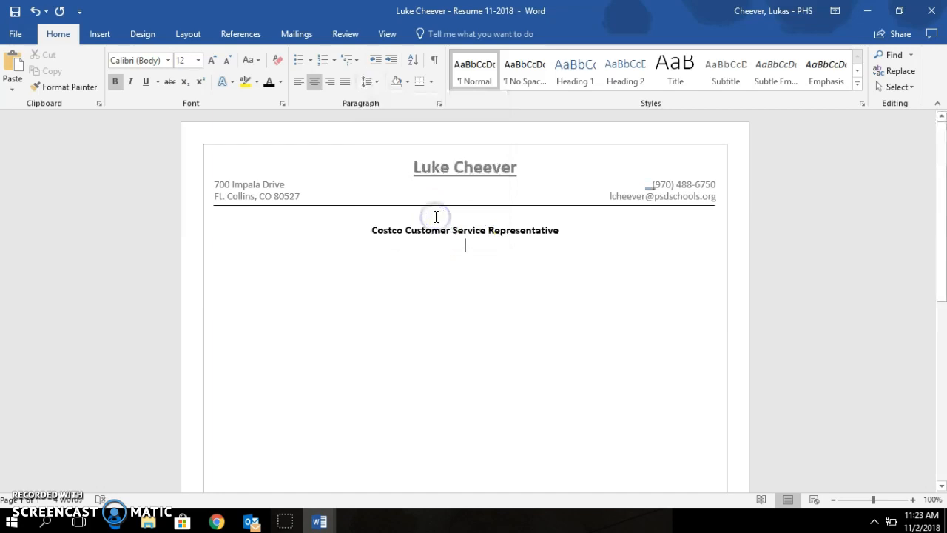
left_click(558, 232)
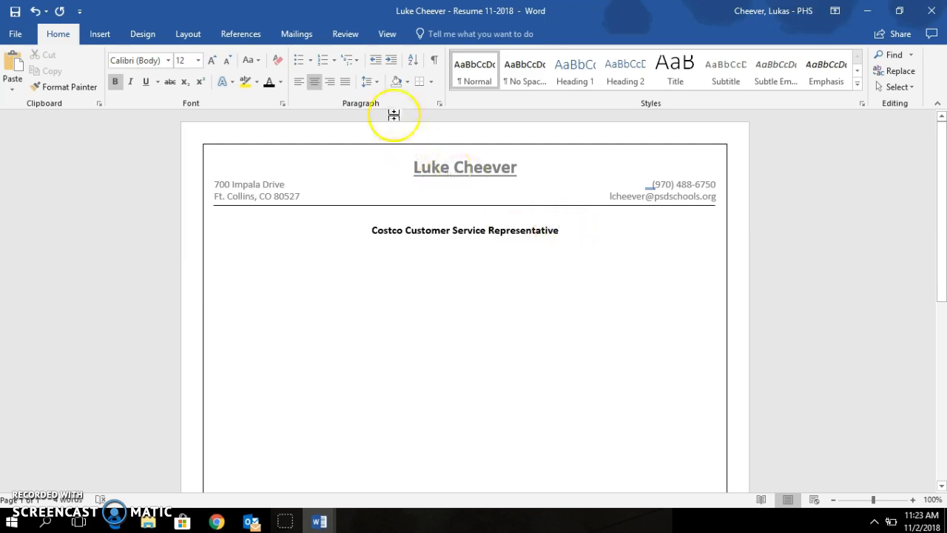
left_click(368, 81)
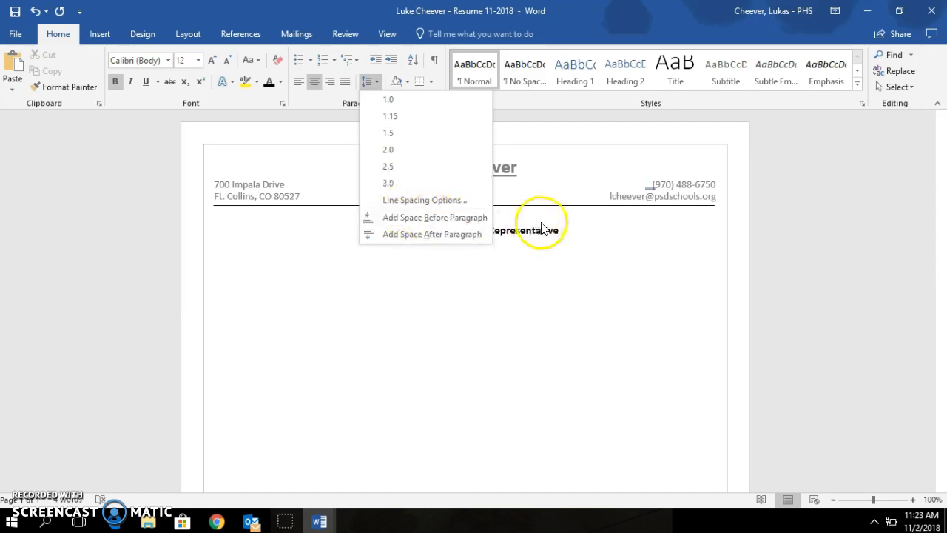
left_click(543, 229)
key("Return")
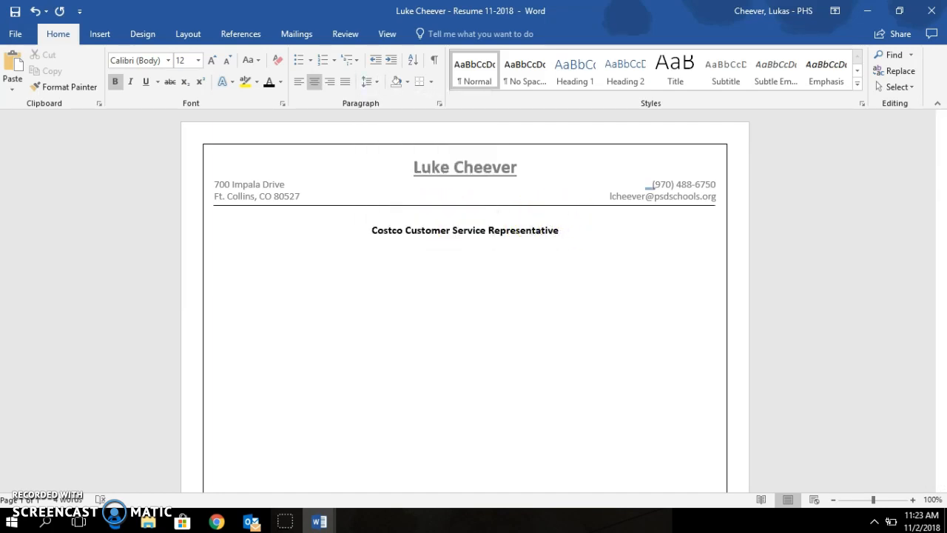
left_click(473, 246)
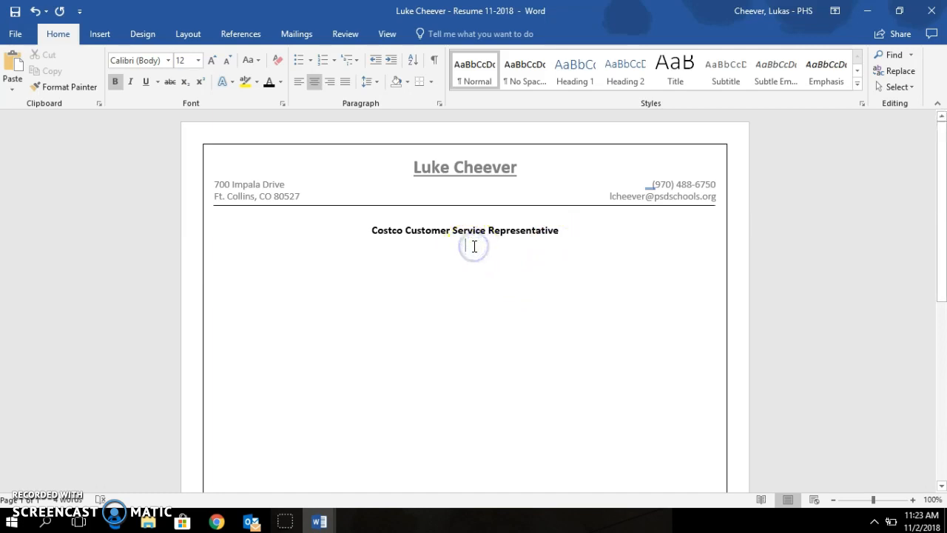
mouse_move(335, 527)
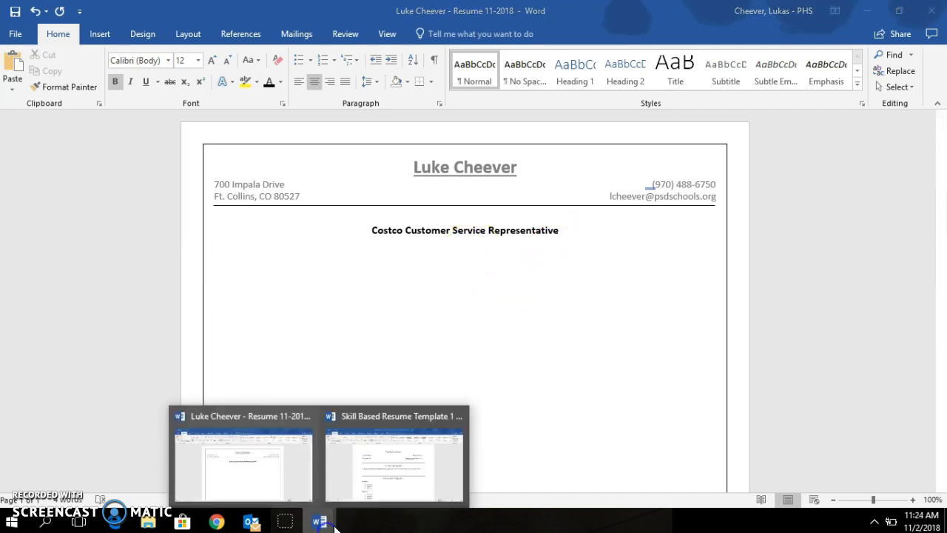
left_click(359, 495)
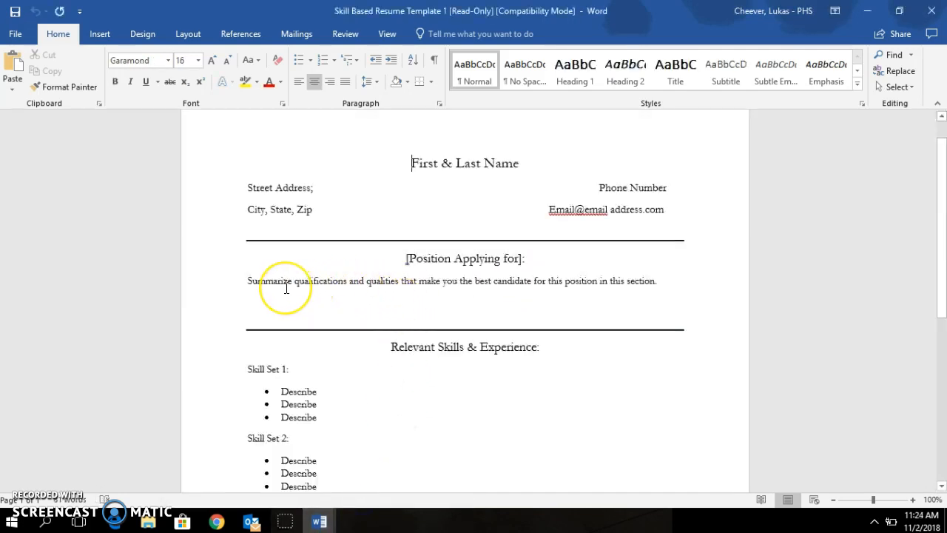
left_click(317, 283)
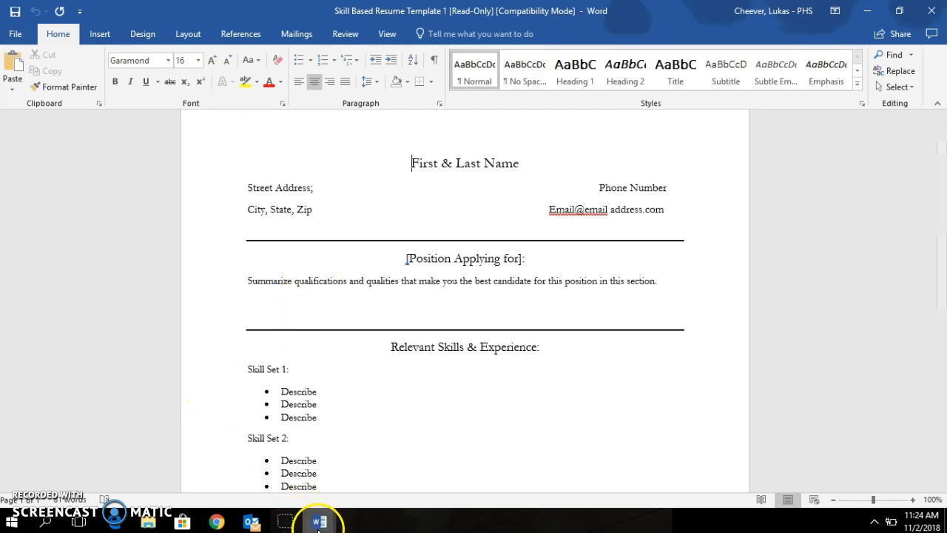
left_click(319, 521)
left_click(279, 492)
left_click(479, 321)
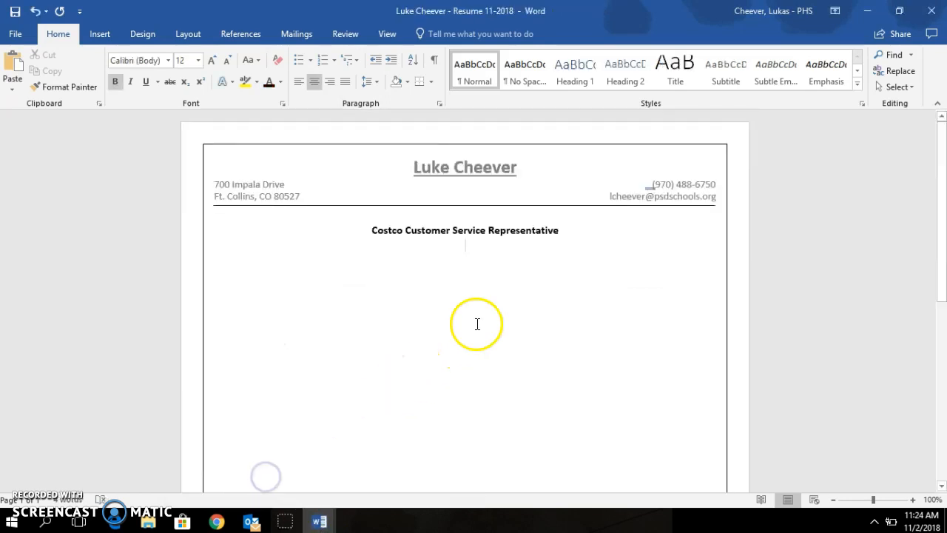